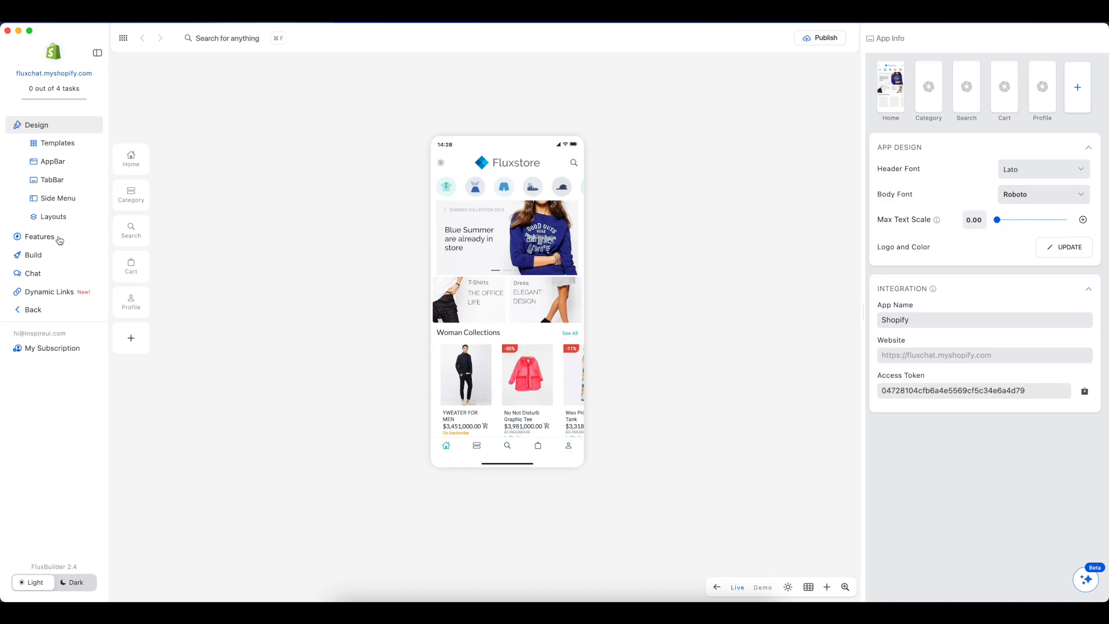
Step: Open the Onboarding configuration from the app's branding features
{"action": "left_click", "coordinate": [59, 240]}
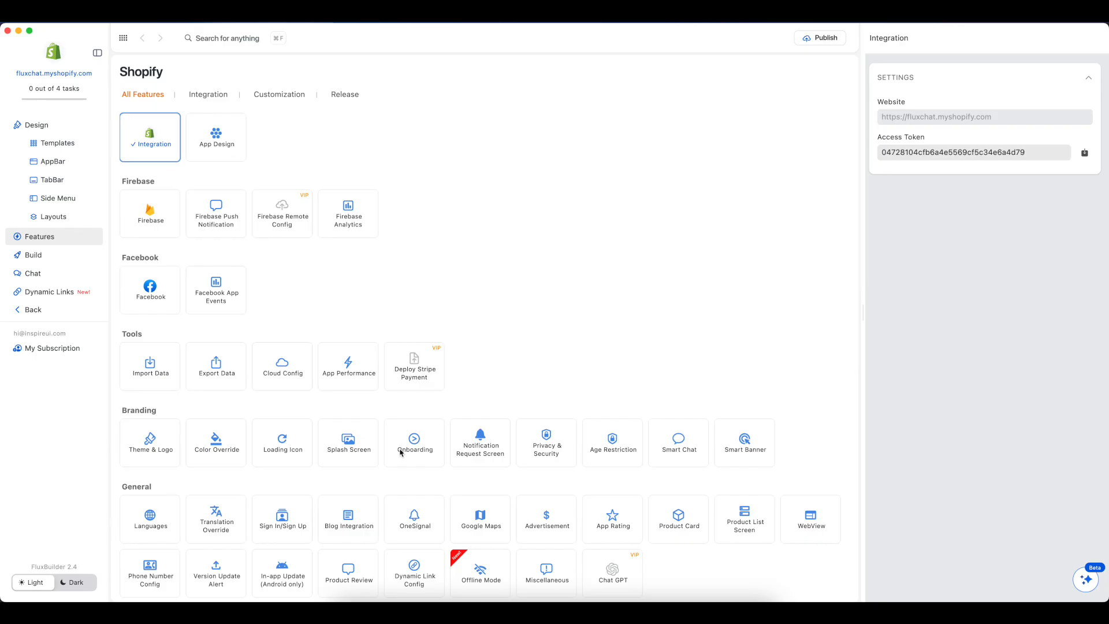
{"action": "left_click", "coordinate": [434, 460]}
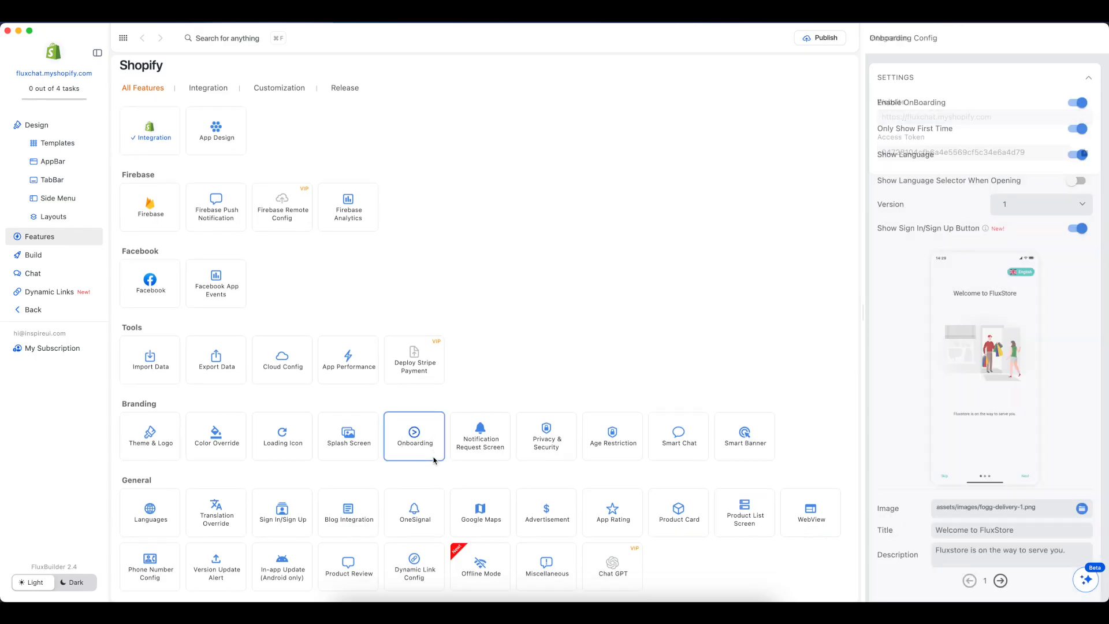
{"action": "scroll", "coordinate": [434, 460], "scroll_direction": "down", "scroll_amount": 5}
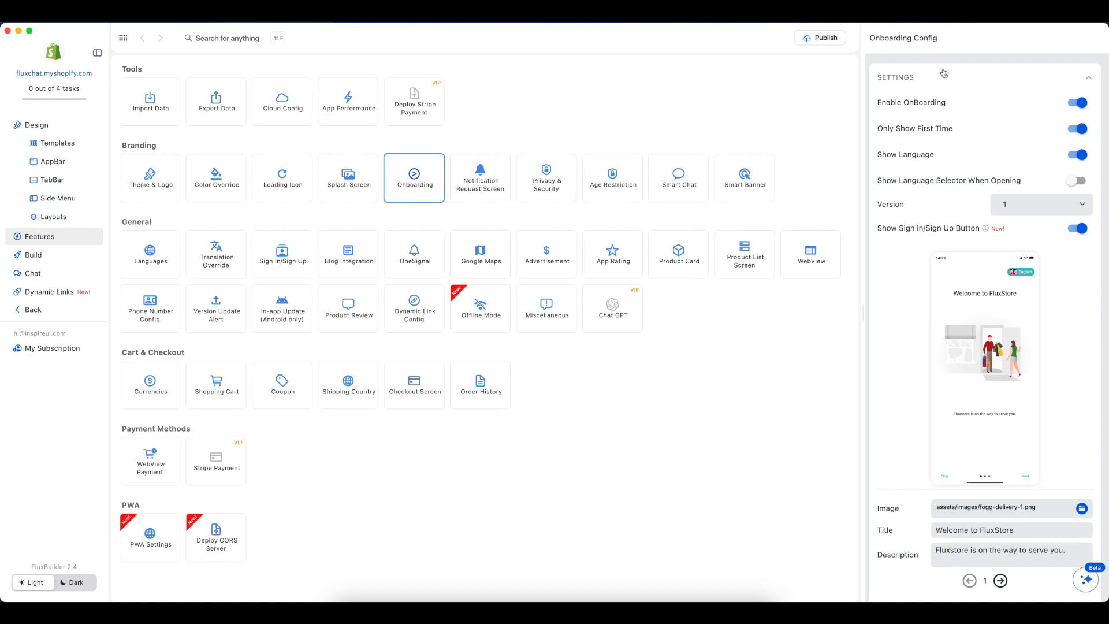
Step: Switch Enable OnBoarding, Only Show First Time and Show Language off and back on
{"action": "left_click", "coordinate": [1082, 103]}
{"action": "left_click", "coordinate": [1082, 103]}
{"action": "left_click", "coordinate": [1078, 129]}
{"action": "left_click", "coordinate": [1078, 130]}
{"action": "left_click", "coordinate": [1080, 157]}
{"action": "left_click", "coordinate": [1076, 158]}
Step: Enable Show Language Selector When Opening and keep the onboarding at version 1
{"action": "left_click", "coordinate": [1079, 180]}
{"action": "left_click", "coordinate": [1004, 205]}
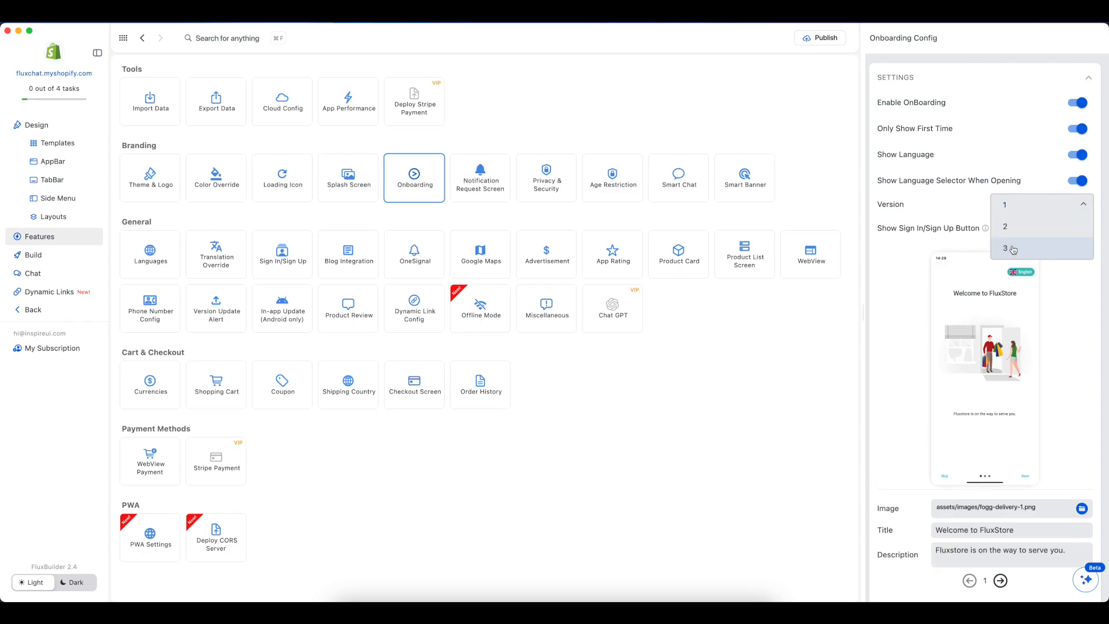
{"action": "left_click", "coordinate": [1008, 208]}
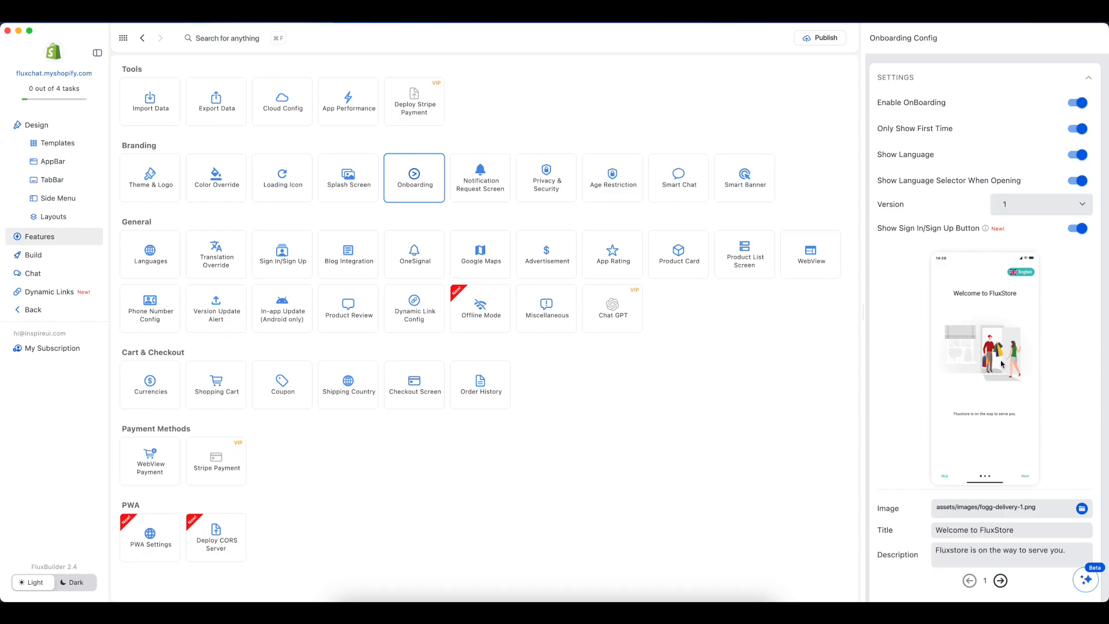
Step: Turn off Show Sign In/Sign Up Button, checking the last onboarding screen in the preview before and after
{"action": "left_click", "coordinate": [1025, 476]}
{"action": "left_click", "coordinate": [1026, 475]}
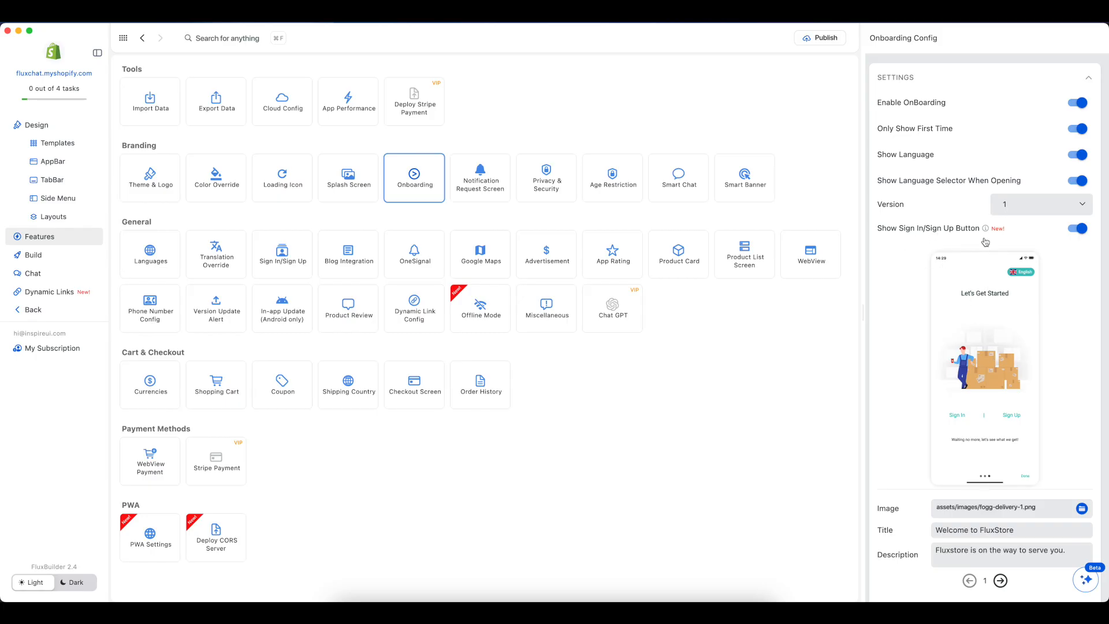
{"action": "mouse_move", "coordinate": [988, 231]}
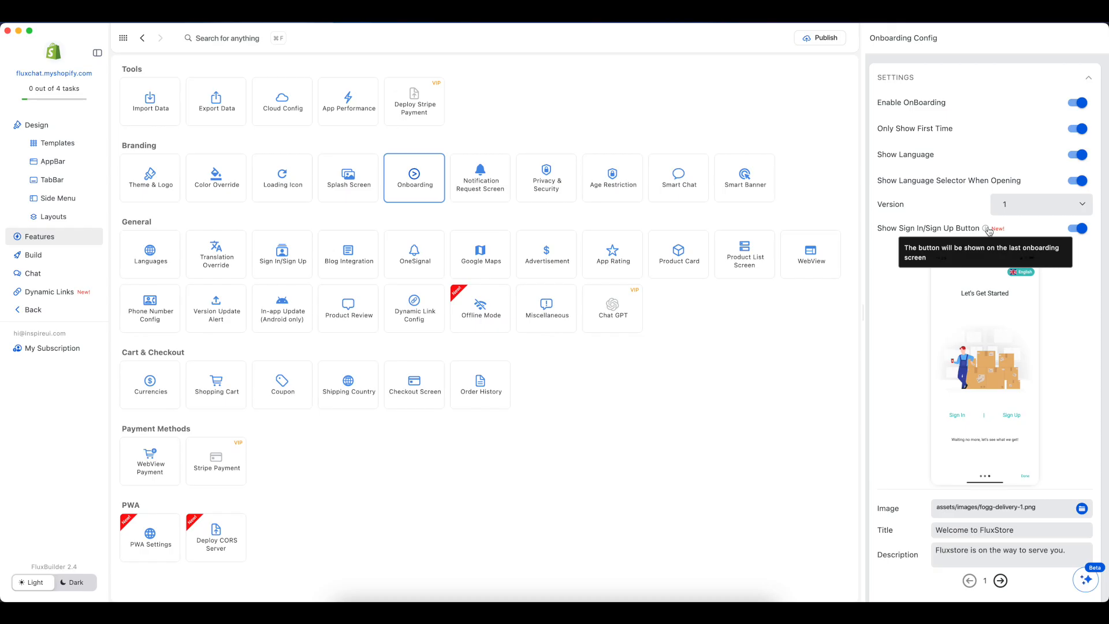
{"action": "left_click", "coordinate": [1075, 229]}
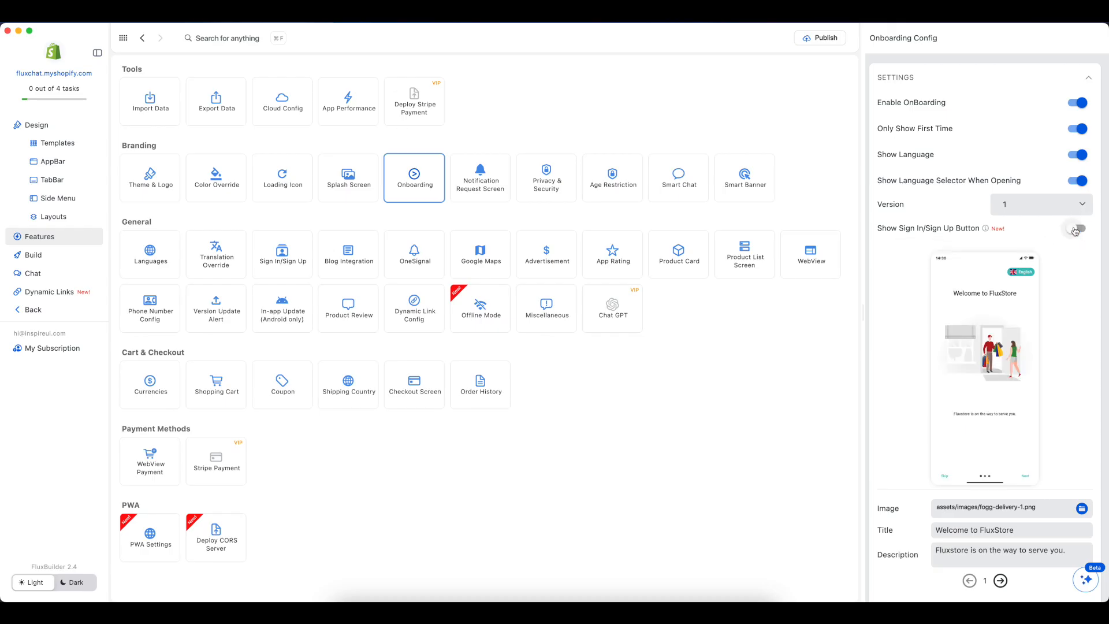
{"action": "left_click", "coordinate": [1026, 477]}
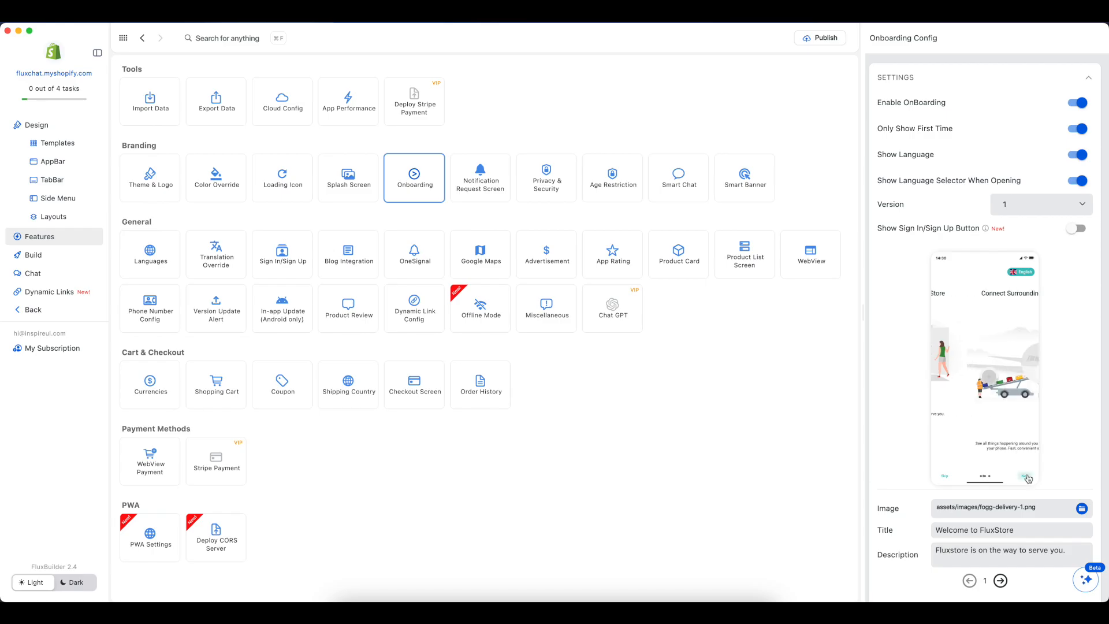
{"action": "left_click", "coordinate": [1027, 476]}
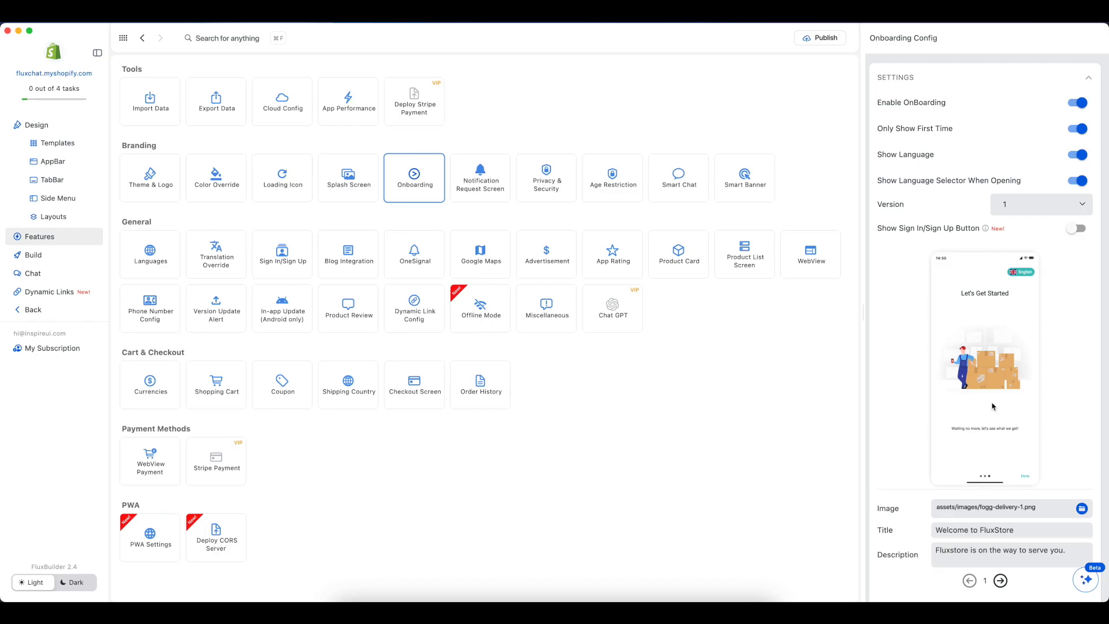
Step: Switch the onboarding to version 2, page through its preview screens and turn off Crop Image
{"action": "left_click", "coordinate": [1021, 209]}
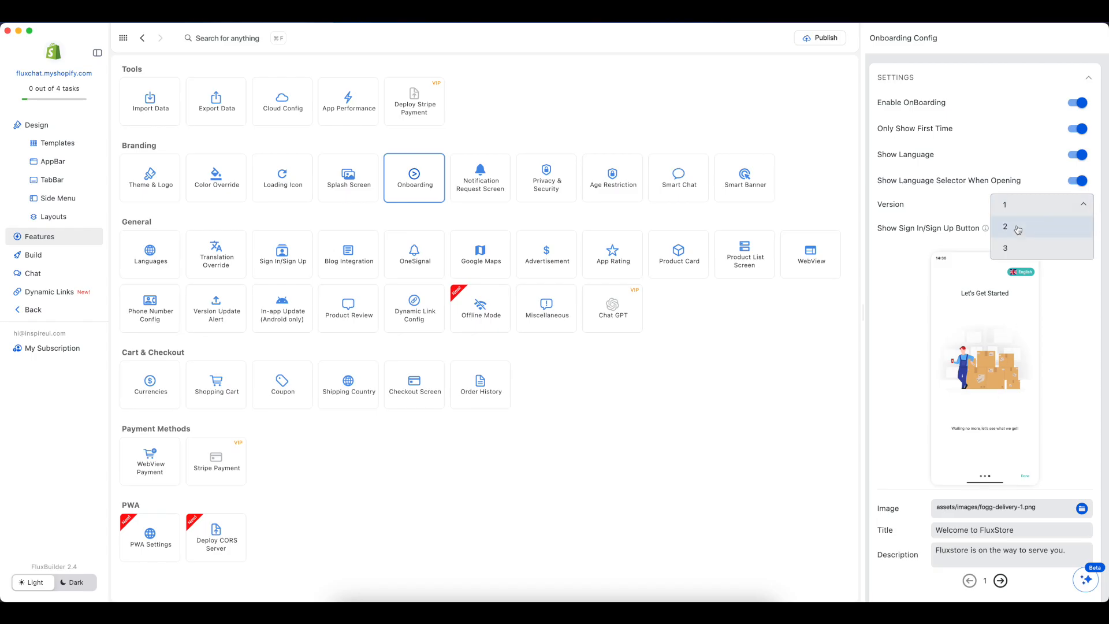
{"action": "left_click", "coordinate": [1017, 228]}
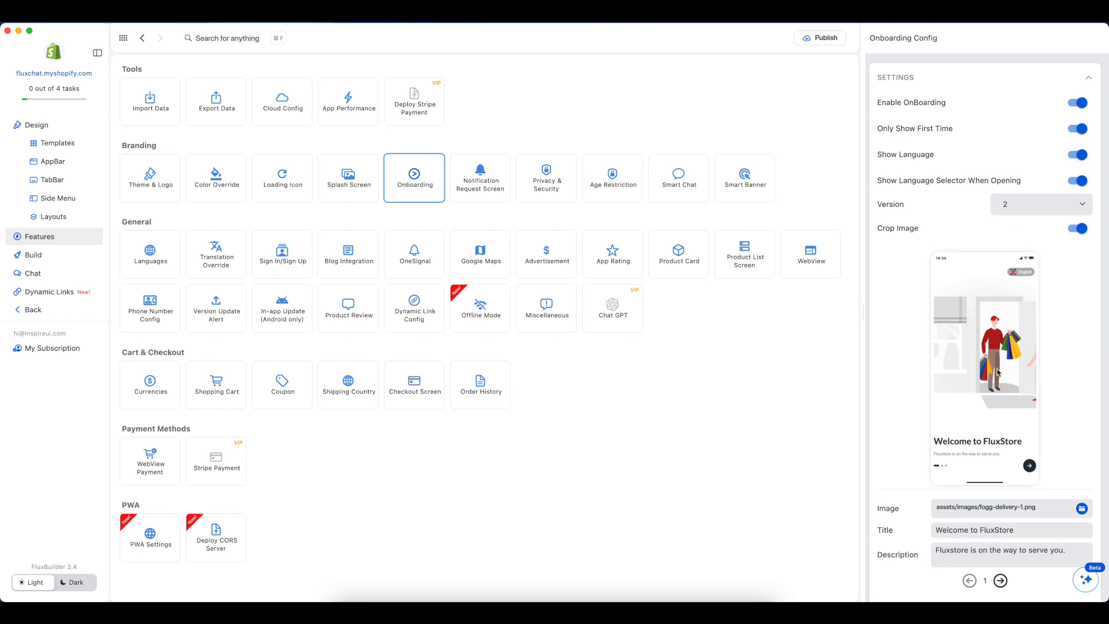
{"action": "left_click", "coordinate": [1030, 465]}
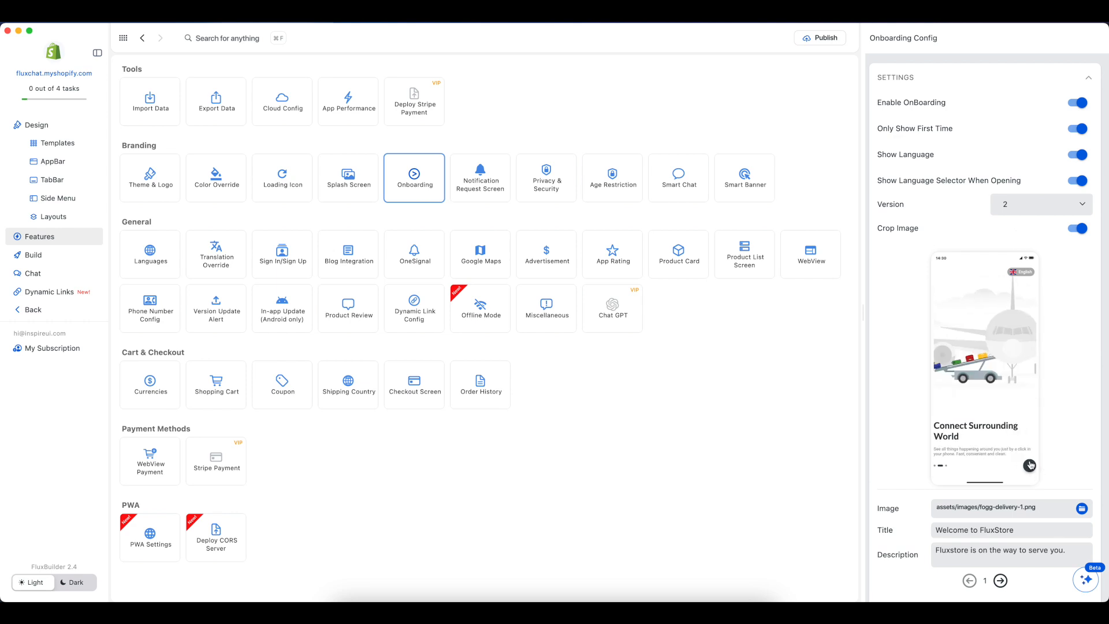
{"action": "left_click", "coordinate": [1030, 465]}
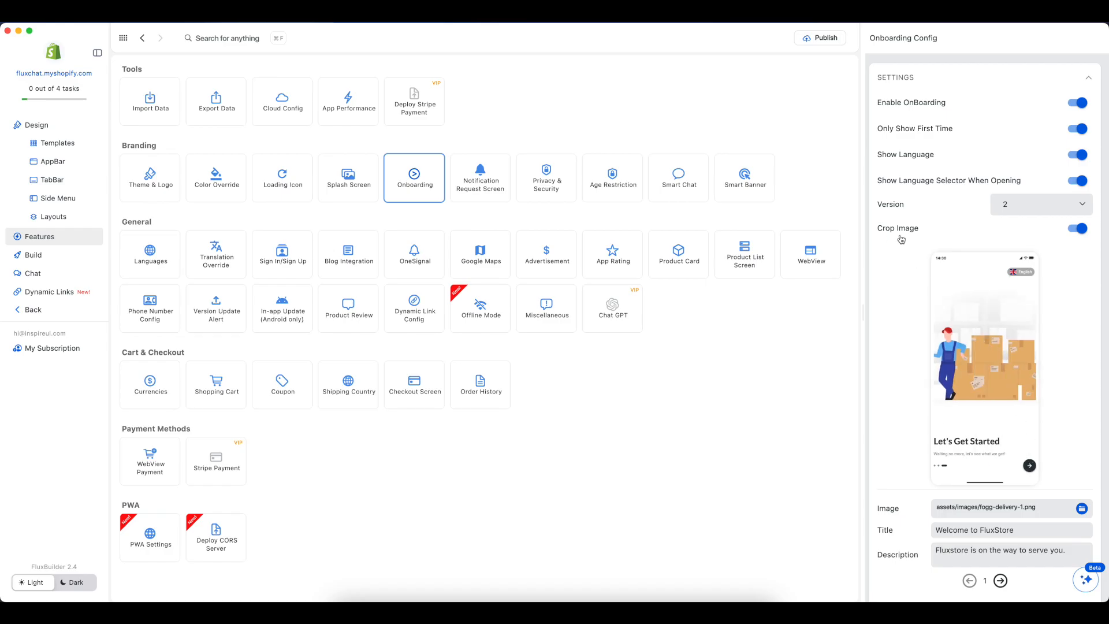
{"action": "left_click", "coordinate": [1071, 233]}
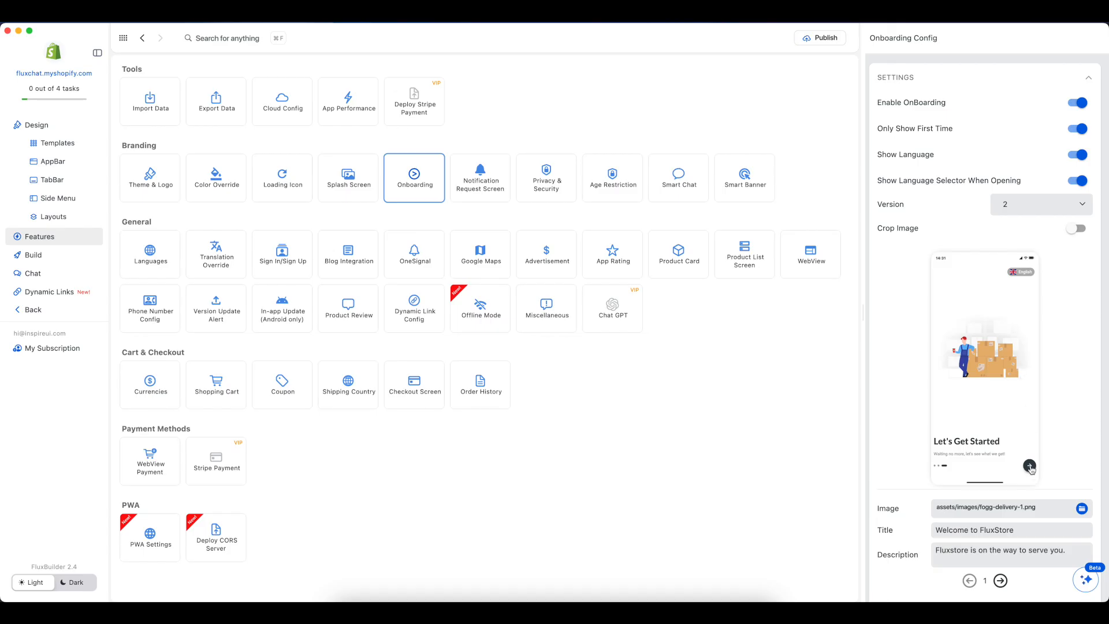
Step: Try onboarding version 3, page through its preview screens, and return to version 2
{"action": "left_click", "coordinate": [1041, 209]}
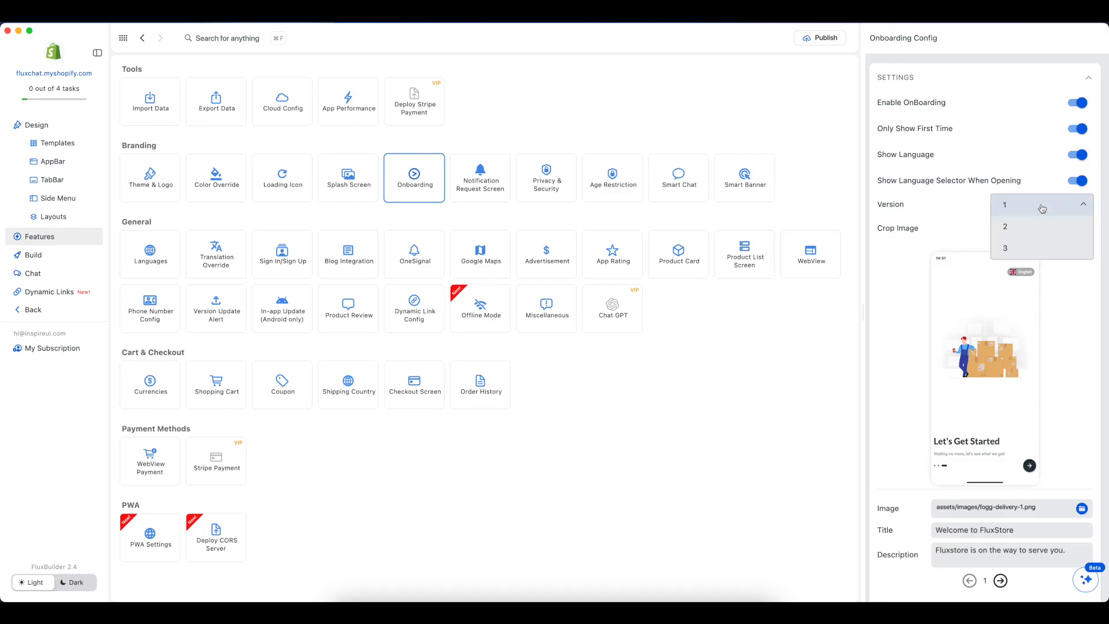
{"action": "left_click", "coordinate": [1025, 247]}
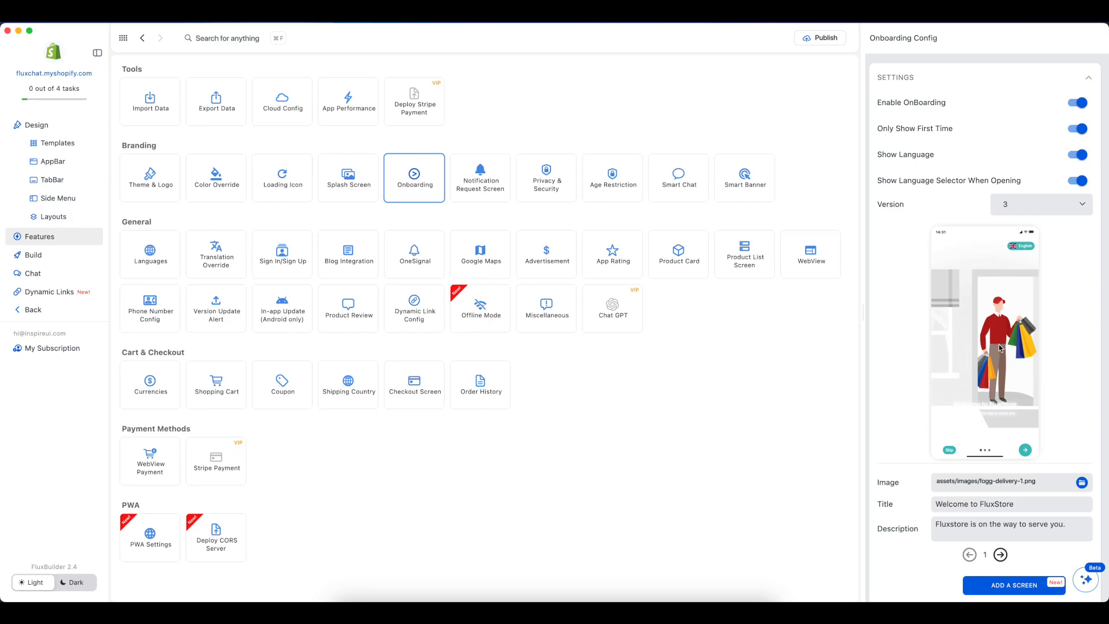
{"action": "left_click", "coordinate": [1026, 450]}
{"action": "left_click", "coordinate": [1026, 449]}
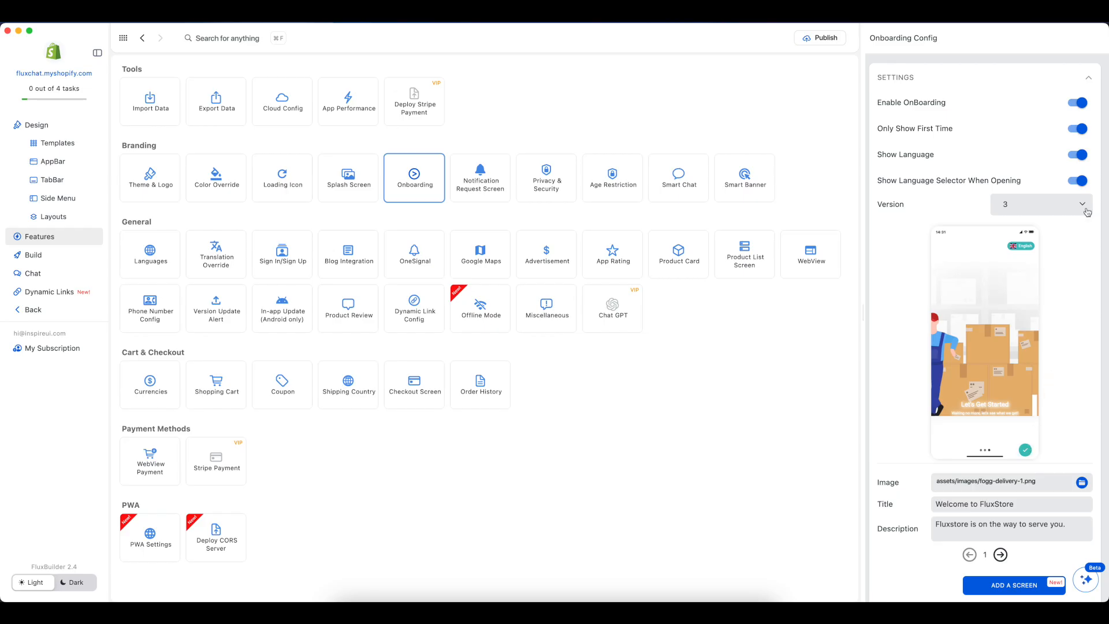
{"action": "left_click", "coordinate": [1065, 203]}
{"action": "left_click", "coordinate": [1036, 229]}
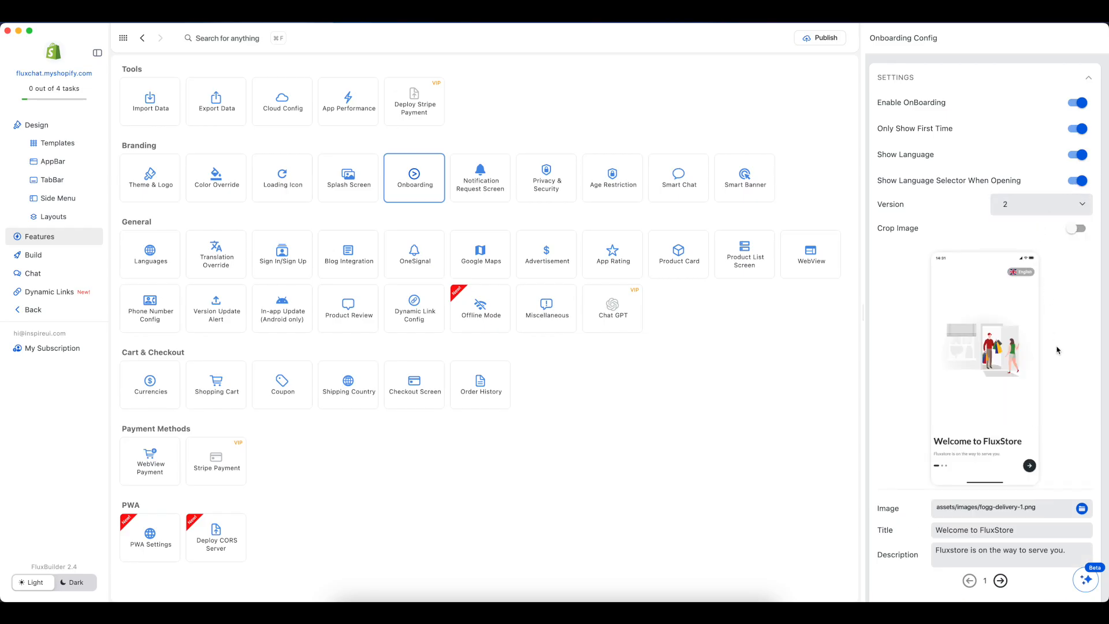
Step: Page through the onboarding screens in the preview and in the screen settings, and add a fourth screen
{"action": "scroll", "coordinate": [1057, 350], "scroll_direction": "down", "scroll_amount": 3}
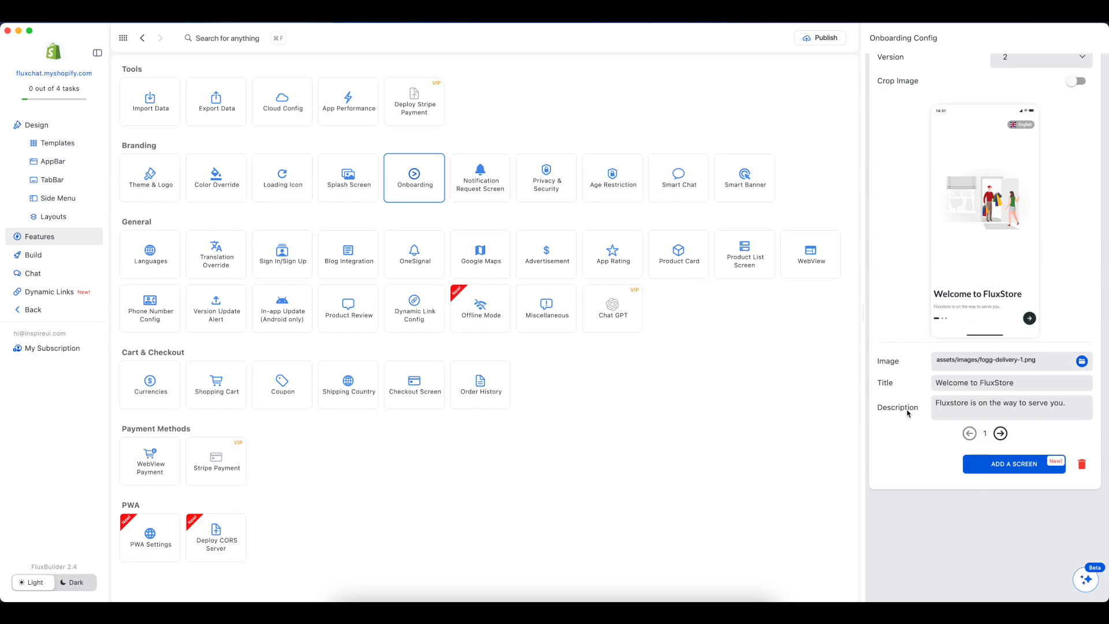
{"action": "left_click", "coordinate": [999, 433]}
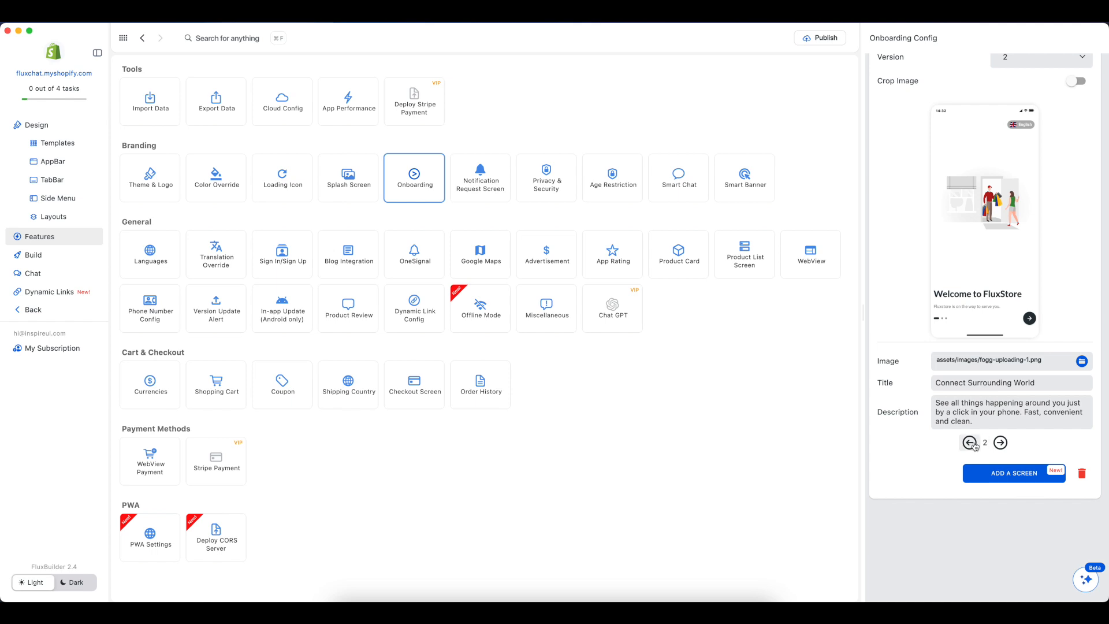
{"action": "left_click", "coordinate": [1029, 317]}
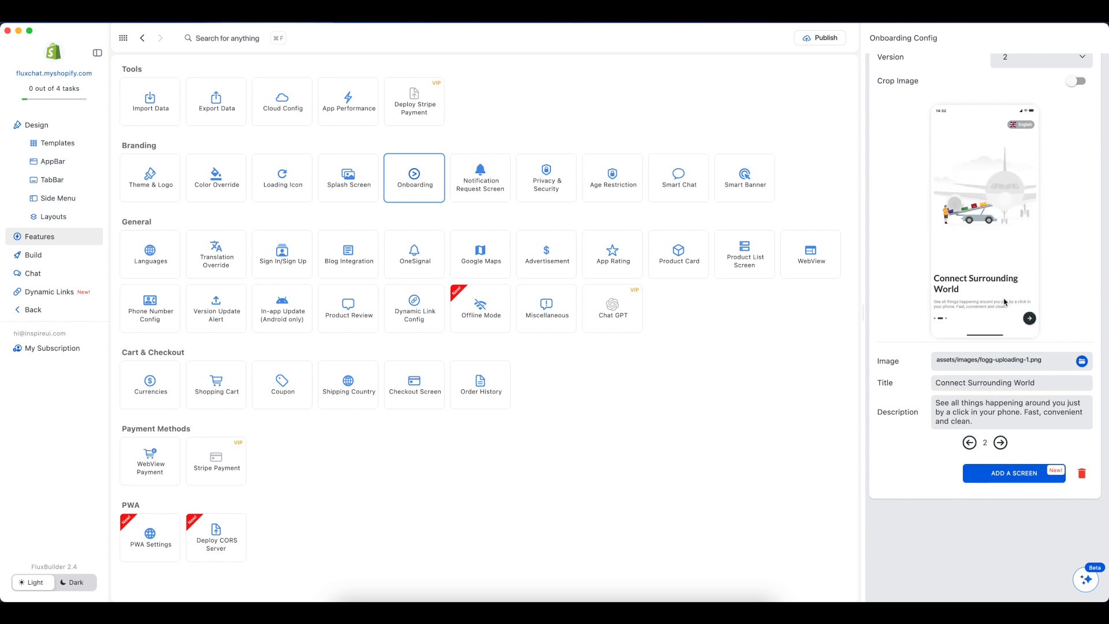
{"action": "left_click", "coordinate": [1029, 318]}
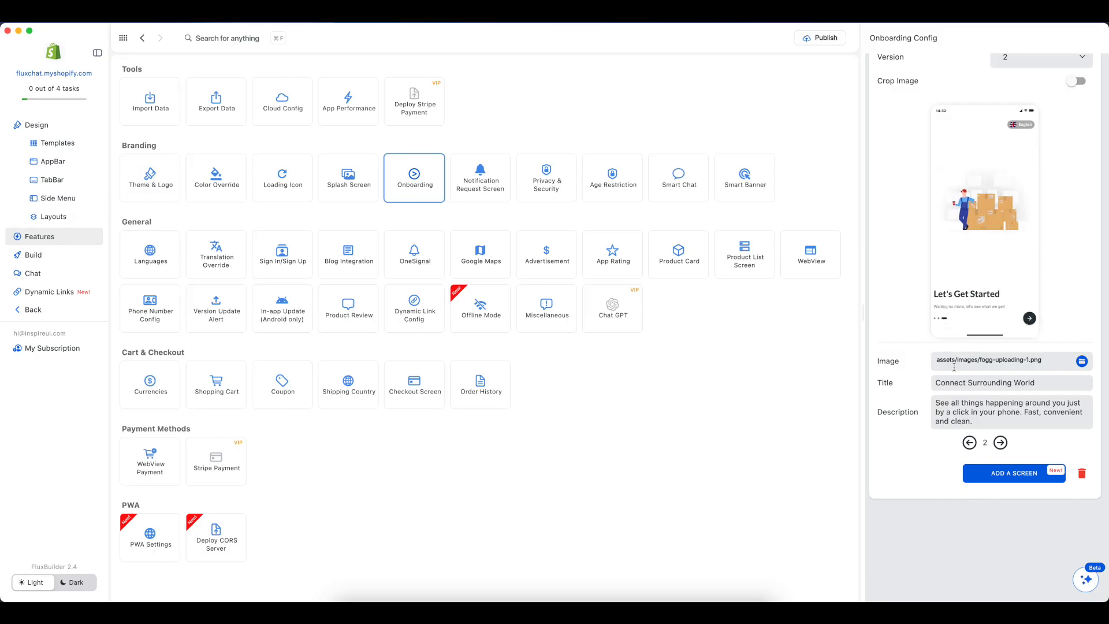
{"action": "left_click", "coordinate": [1001, 443]}
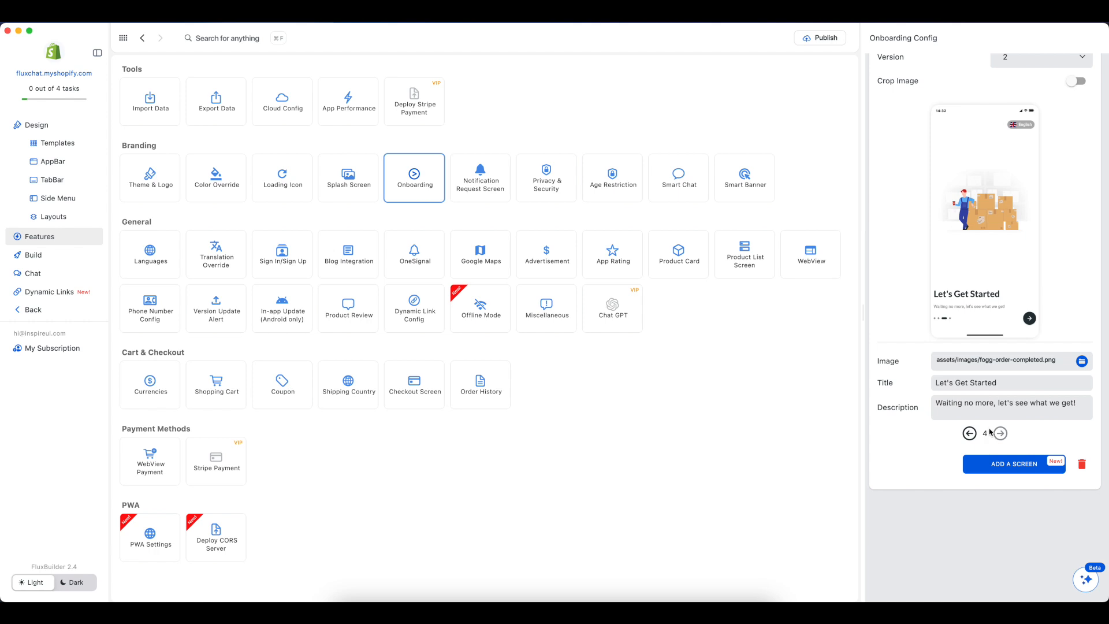
Step: Go back to the settings of onboarding screen 3 and delete that screen
{"action": "left_click", "coordinate": [1030, 321]}
{"action": "left_click", "coordinate": [969, 434]}
{"action": "left_click", "coordinate": [1081, 465]}
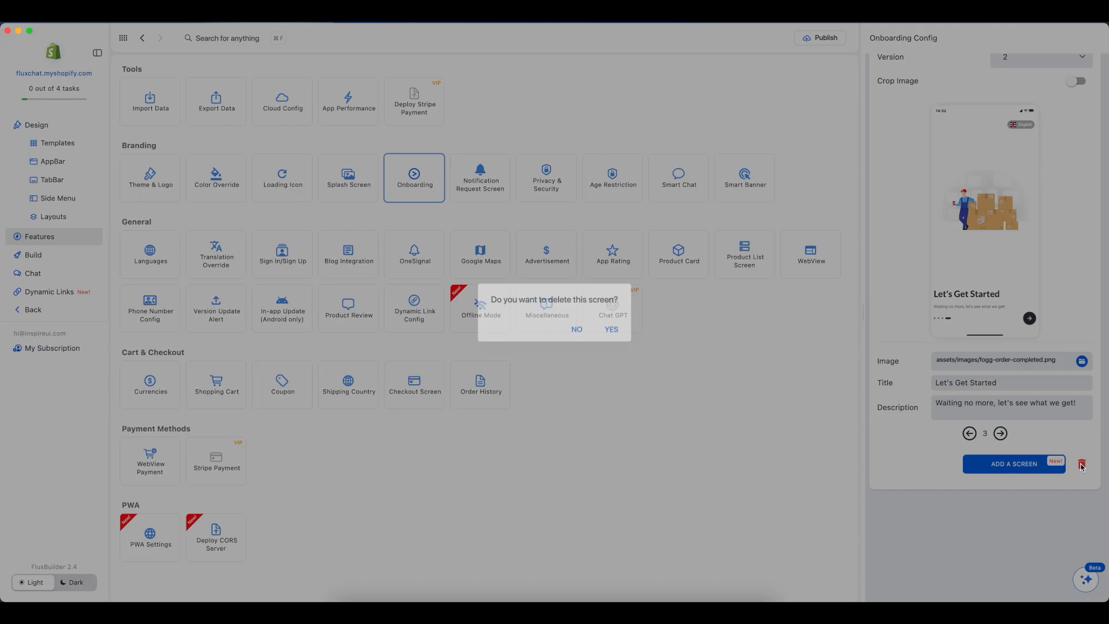
{"action": "left_click", "coordinate": [612, 329]}
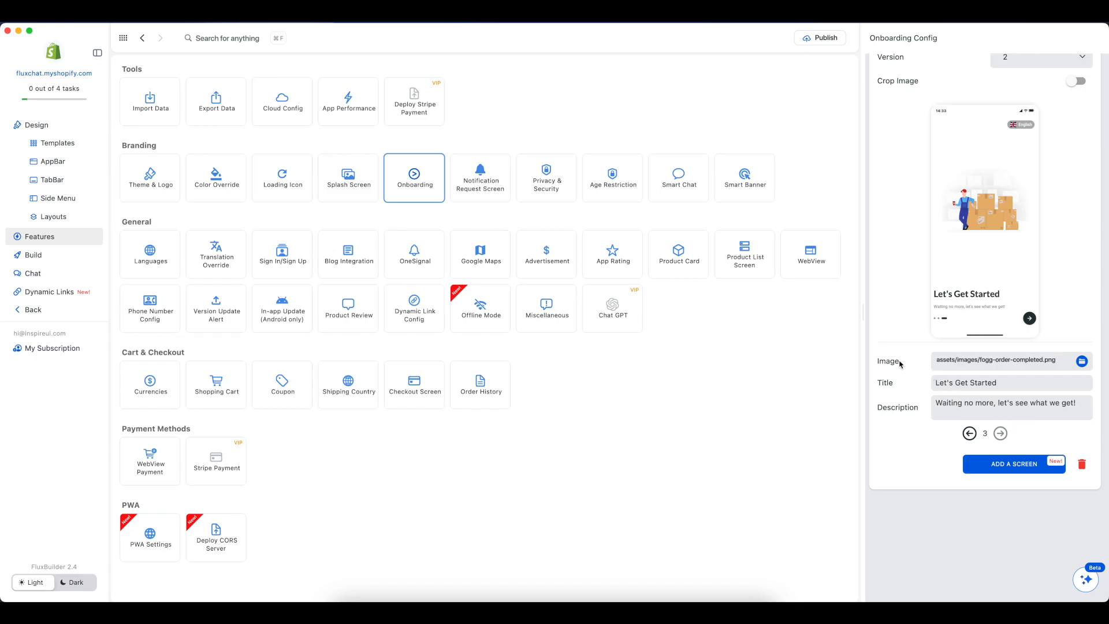
Step: Replace the image of onboarding screen 3 with dom-hill-nimElTcTNyY-unsplash.jpg from the Downloads folder
{"action": "left_click", "coordinate": [1080, 362]}
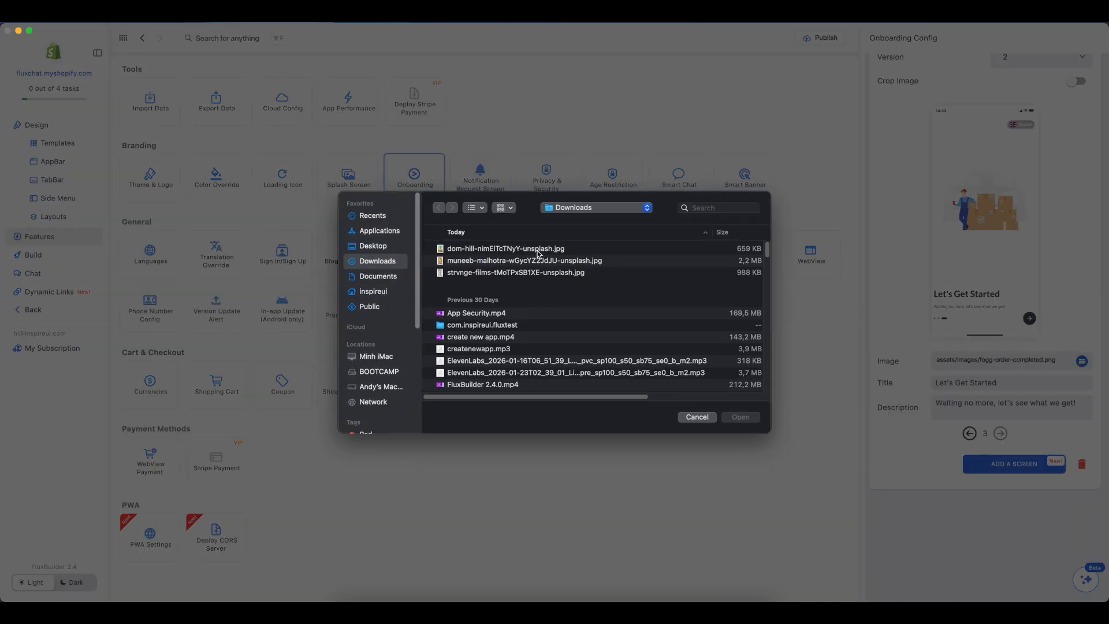
{"action": "left_click", "coordinate": [537, 253]}
{"action": "left_click", "coordinate": [738, 417]}
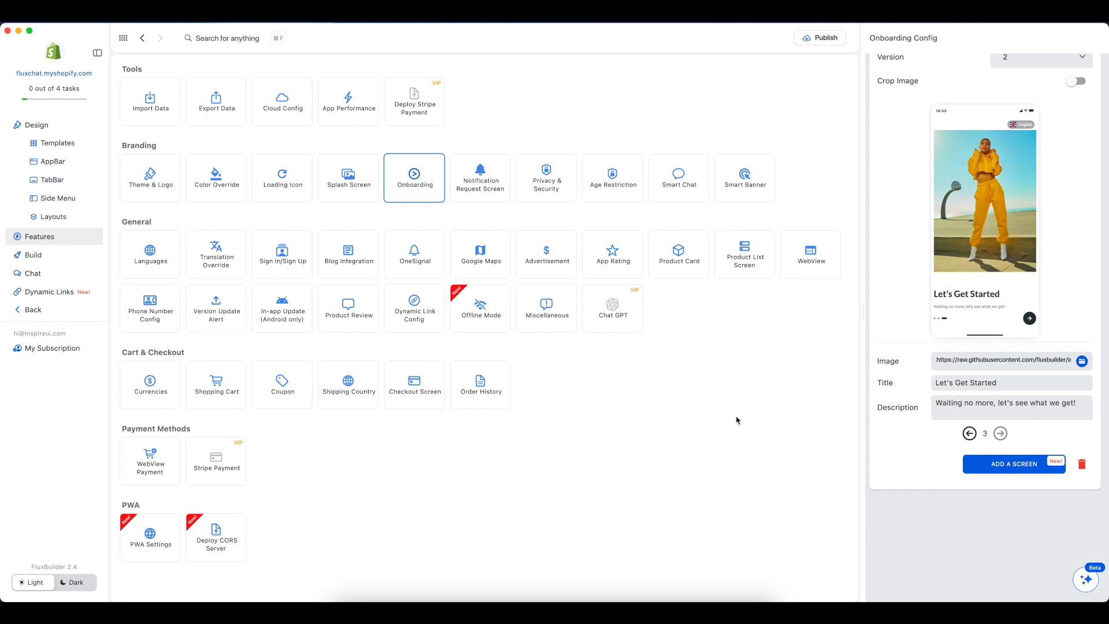
Step: Switch to the Notes app and copy the title "Fashion Made Easy" from the Create New App on FluxBuilder note
{"action": "key", "text": "super+Tab"}
{"action": "key", "text": "super+Tab"}
{"action": "key", "text": "super+Tab"}
{"action": "key", "text": "super+Tab"}
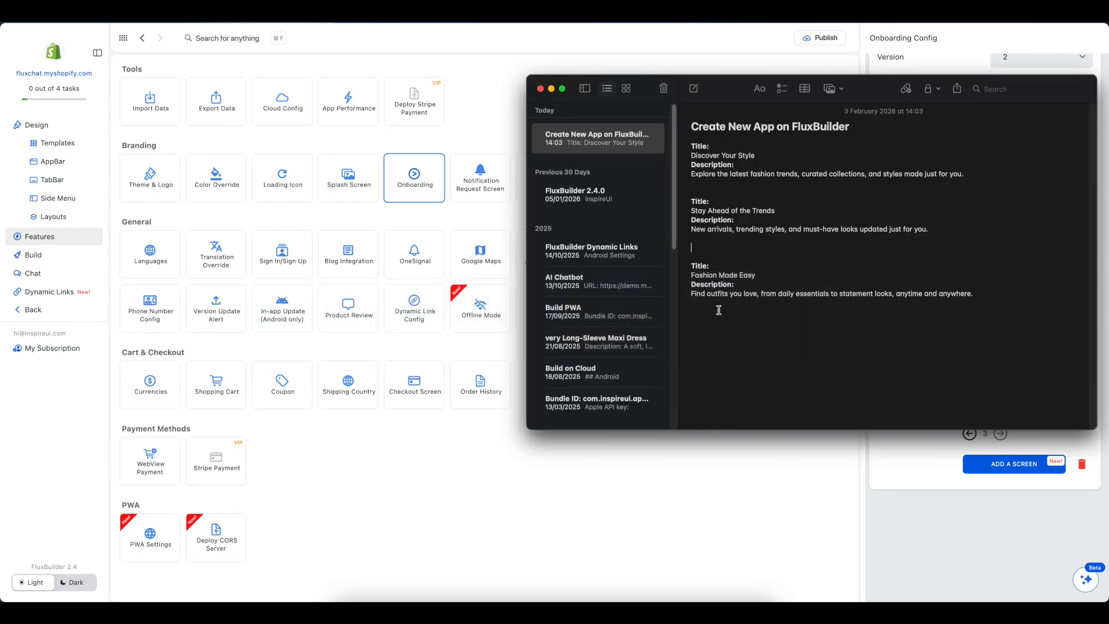
{"action": "left_click_drag", "start_coordinate": [758, 275], "coordinate": [695, 276]}
{"action": "key", "text": "super+c"}
{"action": "right_click", "coordinate": [708, 275]}
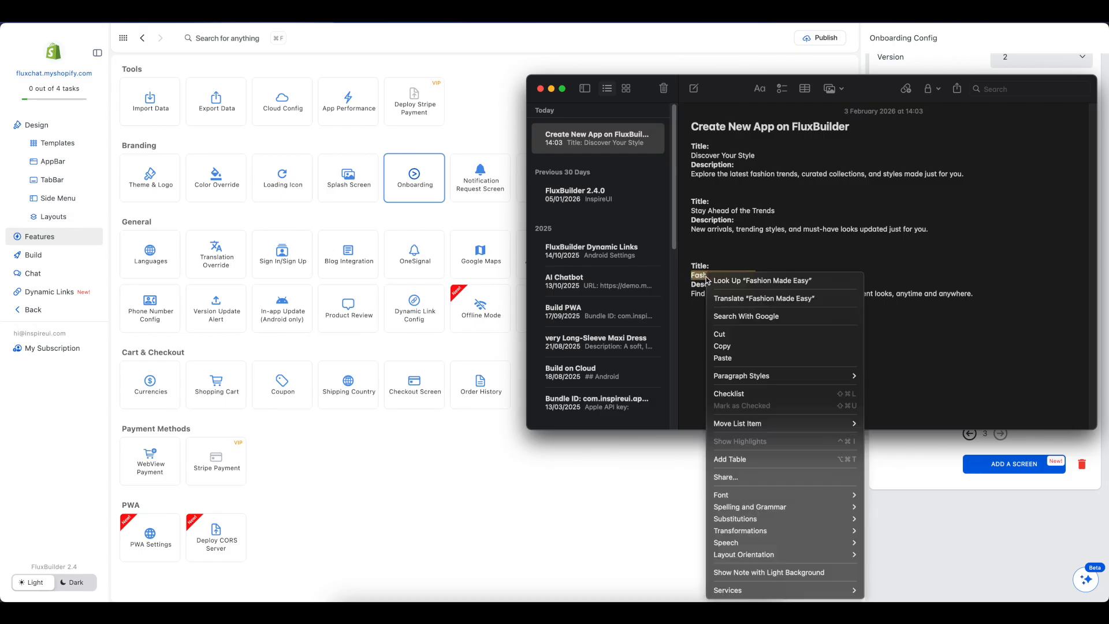
{"action": "left_click", "coordinate": [724, 346]}
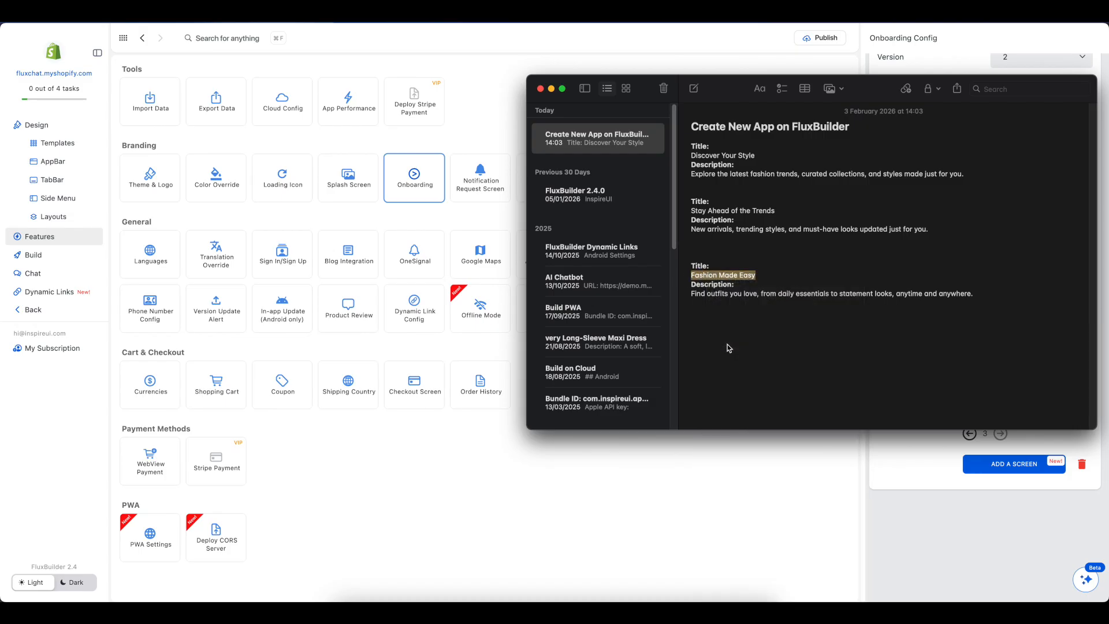
Step: Return to FluxBuilder and replace the title of onboarding screen 3 with the copied "Fashion Made Easy"
{"action": "left_click", "coordinate": [729, 462]}
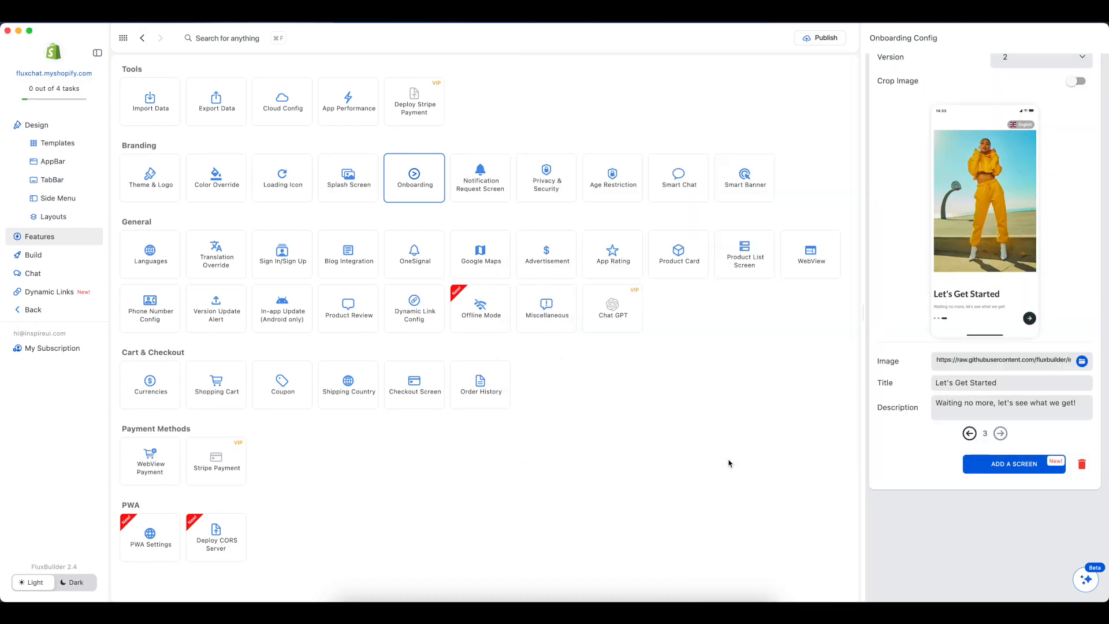
{"action": "triple_click", "coordinate": [1008, 385]}
{"action": "key", "text": "BackSpace"}
{"action": "right_click", "coordinate": [974, 382]}
{"action": "left_click", "coordinate": [986, 390]}
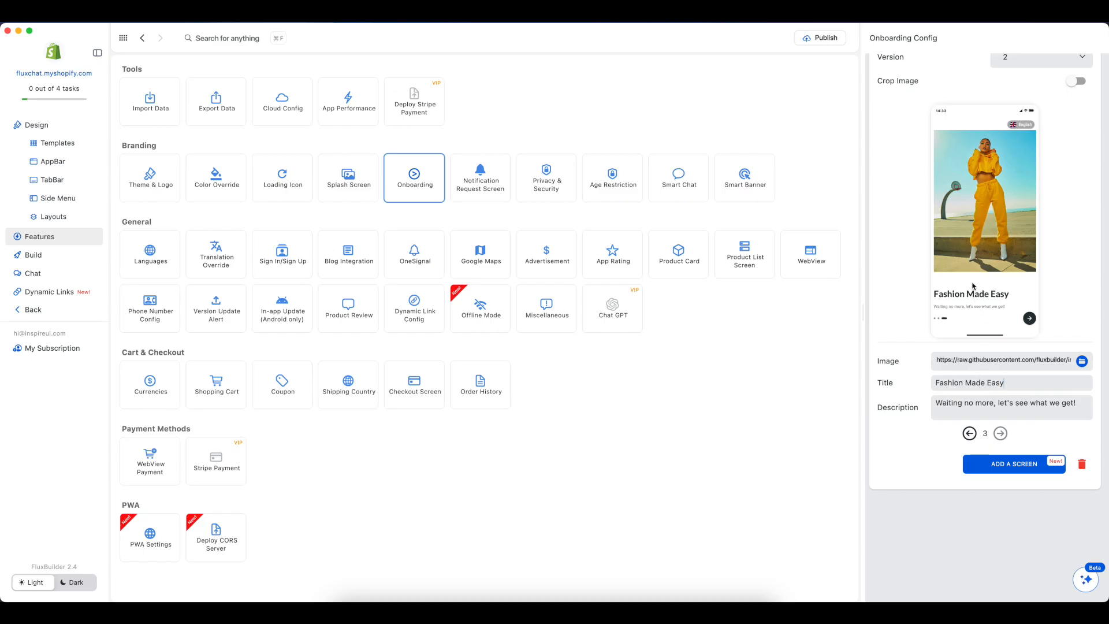
Step: In the Notes app, copy the description "Find outfits you love, from daily essentials to statement looks, anytime and anywhere."
{"action": "key", "text": "super+Tab"}
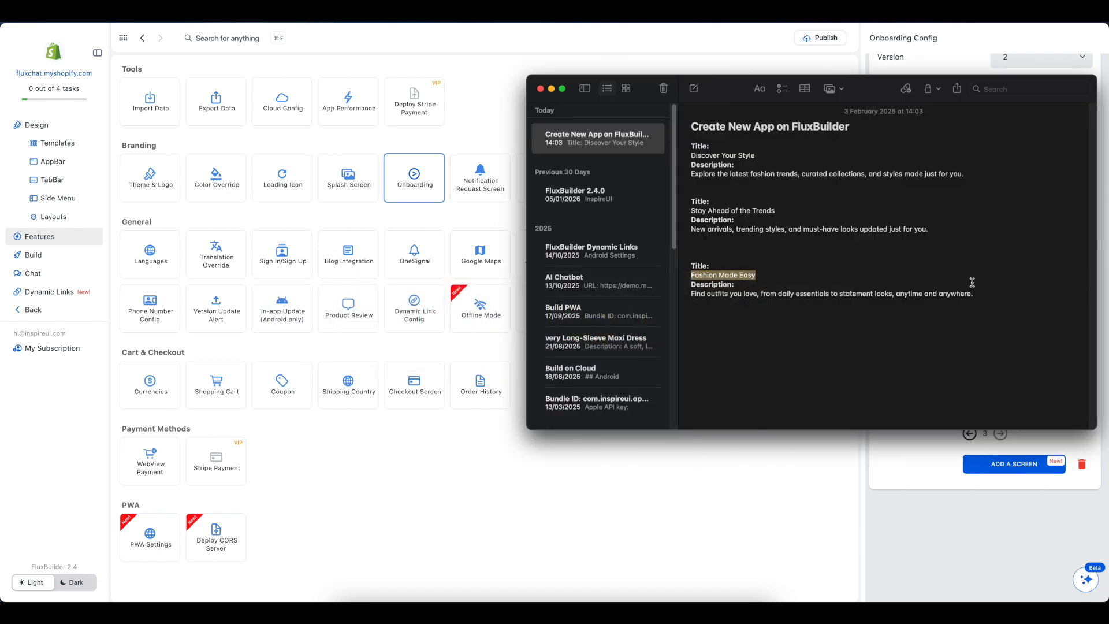
{"action": "left_click", "coordinate": [980, 294]}
{"action": "left_click_drag", "start_coordinate": [981, 294], "coordinate": [691, 294]}
{"action": "right_click", "coordinate": [696, 294]}
{"action": "left_click", "coordinate": [725, 346]}
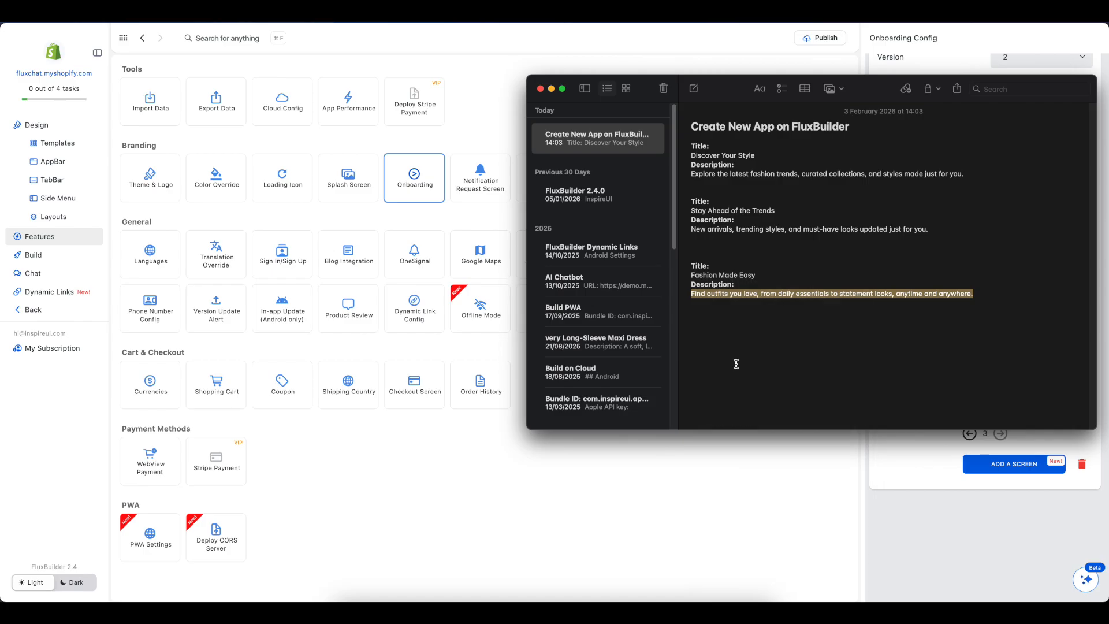
Step: Return to FluxBuilder and replace the description of onboarding screen 3 with the copied "Find outfits you love, from daily essentials to statement looks, anytime and anywhere."
{"action": "left_click", "coordinate": [796, 472]}
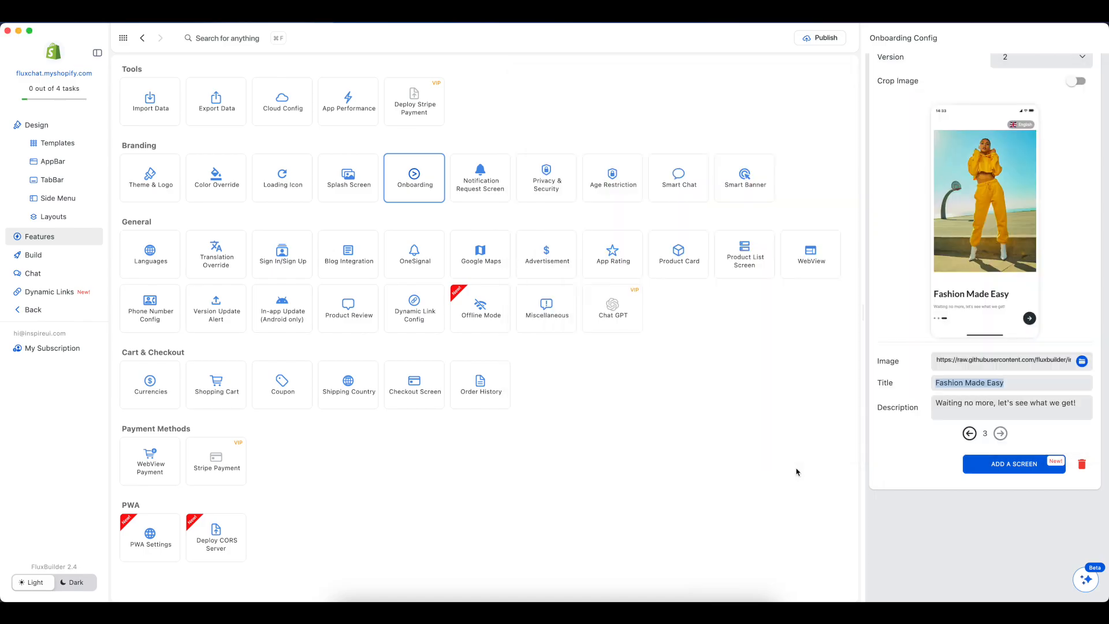
{"action": "triple_click", "coordinate": [941, 403]}
{"action": "key", "text": "BackSpace"}
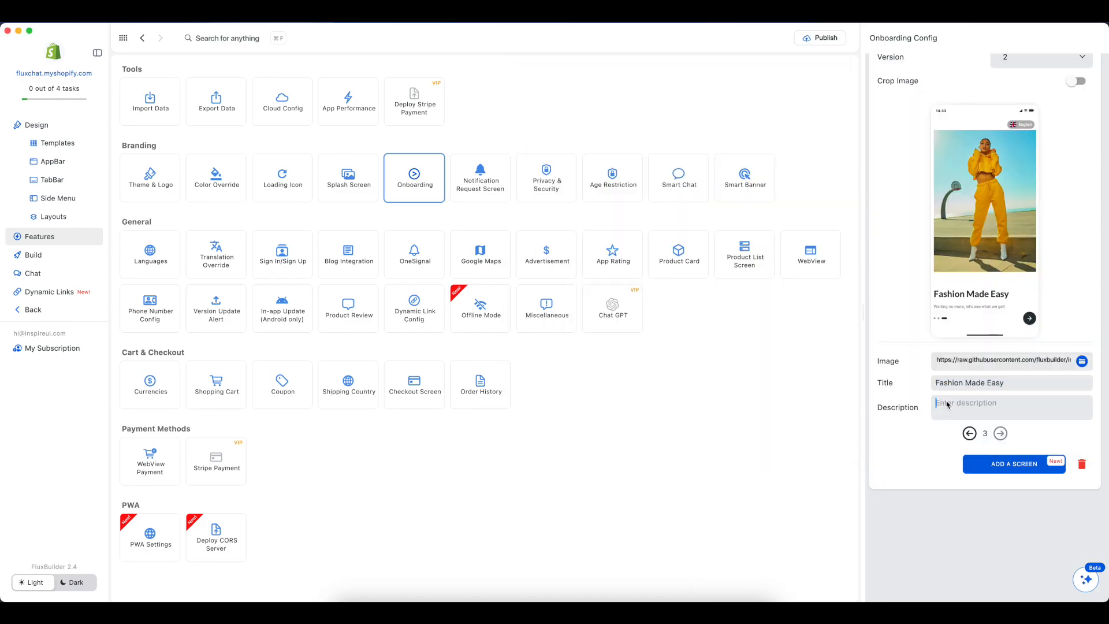
{"action": "right_click", "coordinate": [953, 406]}
{"action": "left_click", "coordinate": [957, 412]}
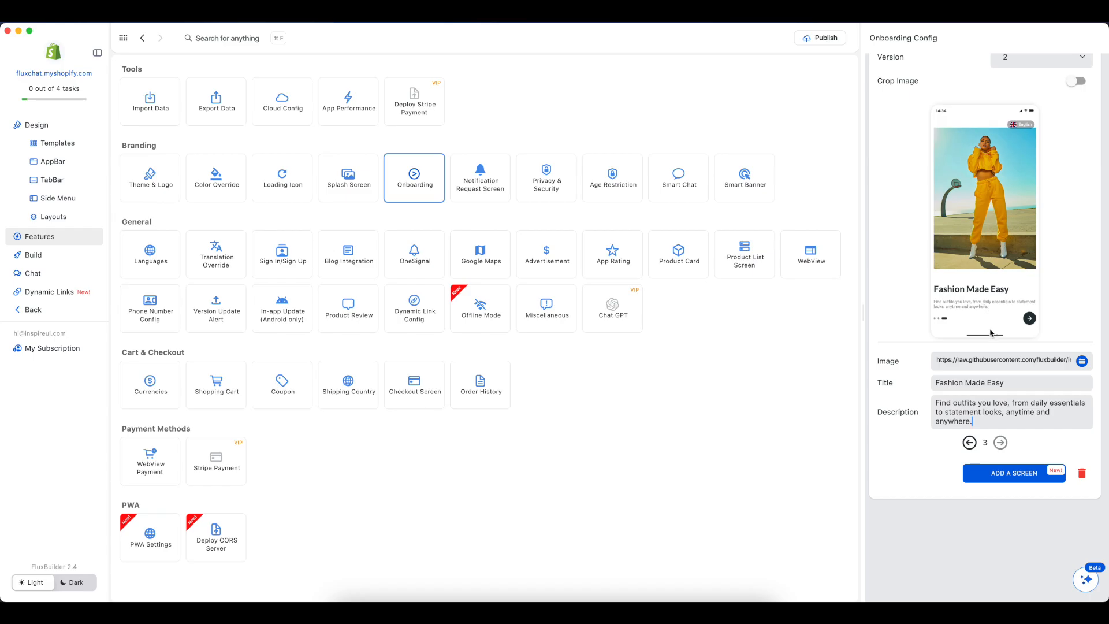
Step: Go to onboarding screen 2 and replace its image with strvnge-films-tMoTPxSB1XE-unsplash.jpg from the Downloads folder
{"action": "left_click", "coordinate": [970, 442]}
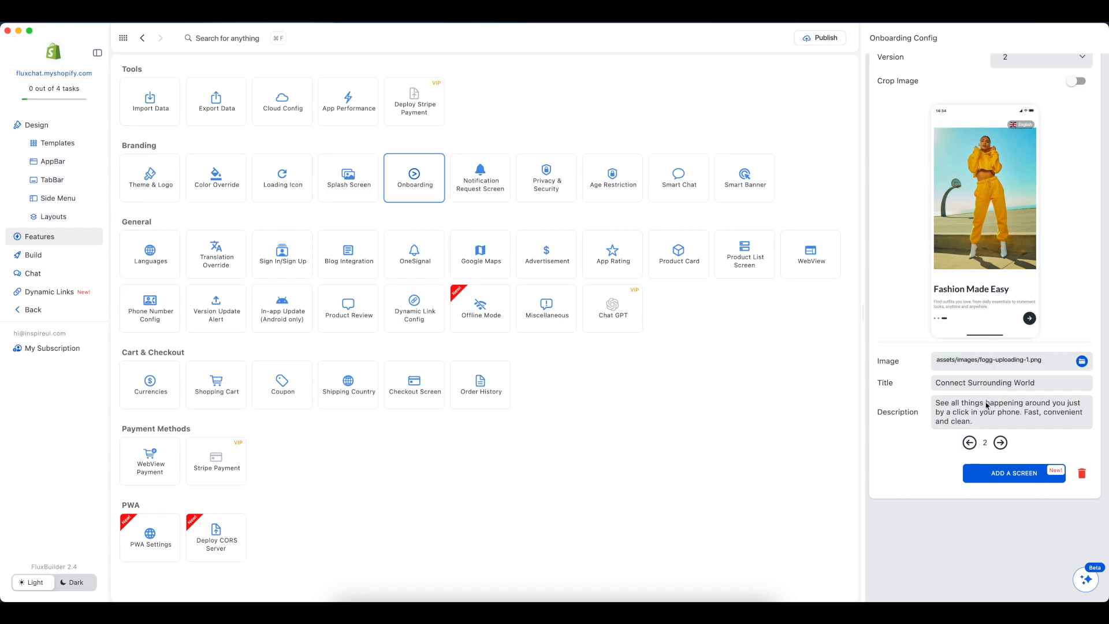
{"action": "left_click", "coordinate": [1082, 362]}
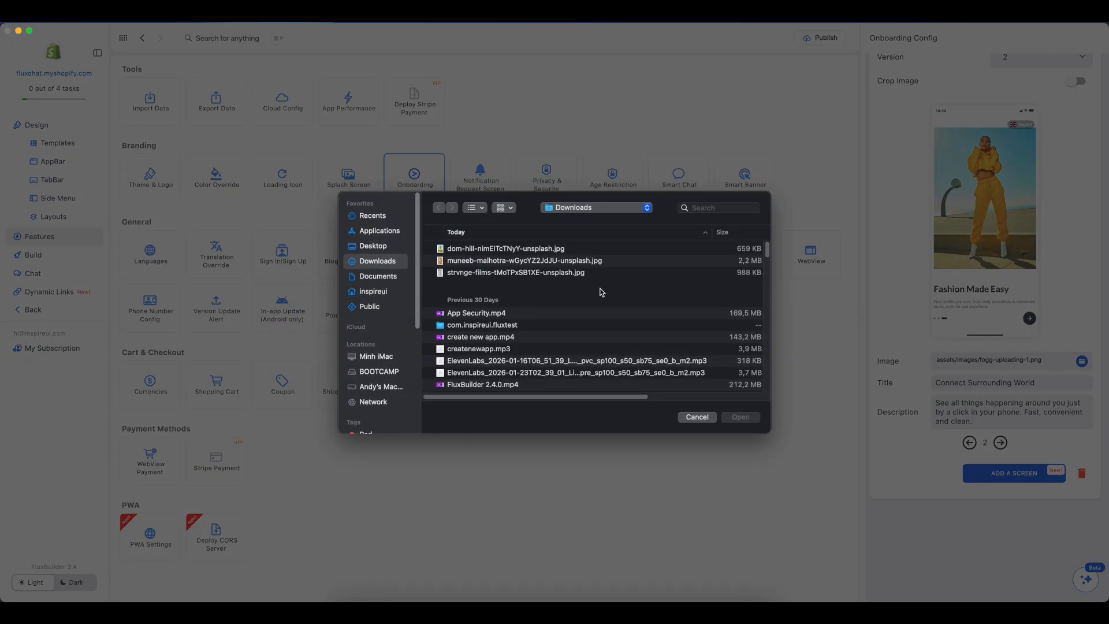
{"action": "left_click", "coordinate": [483, 273]}
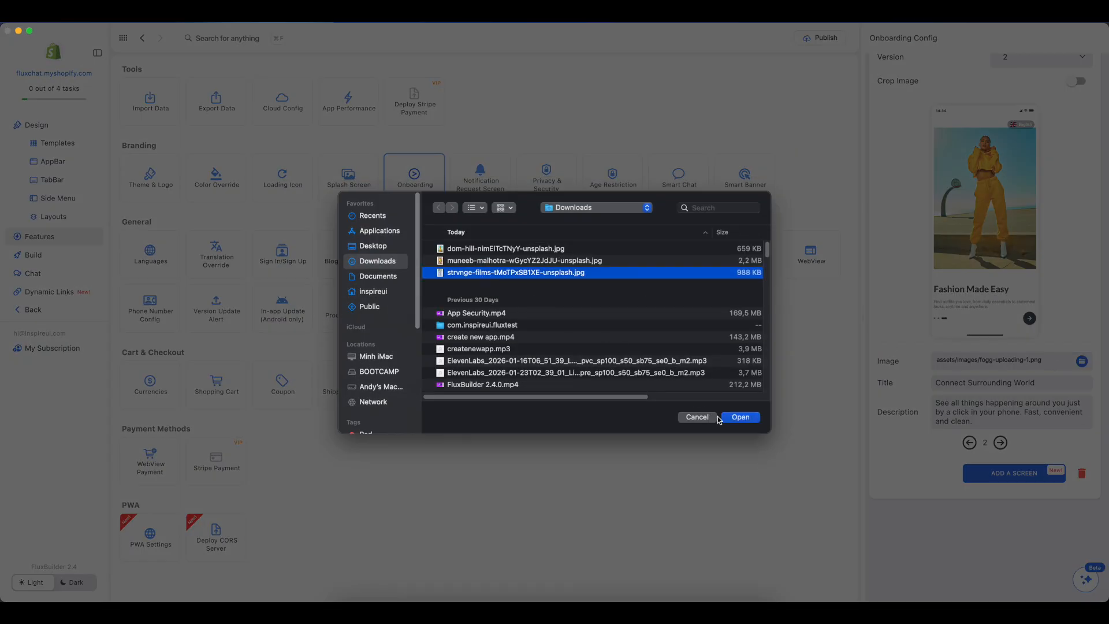
{"action": "left_click", "coordinate": [740, 418]}
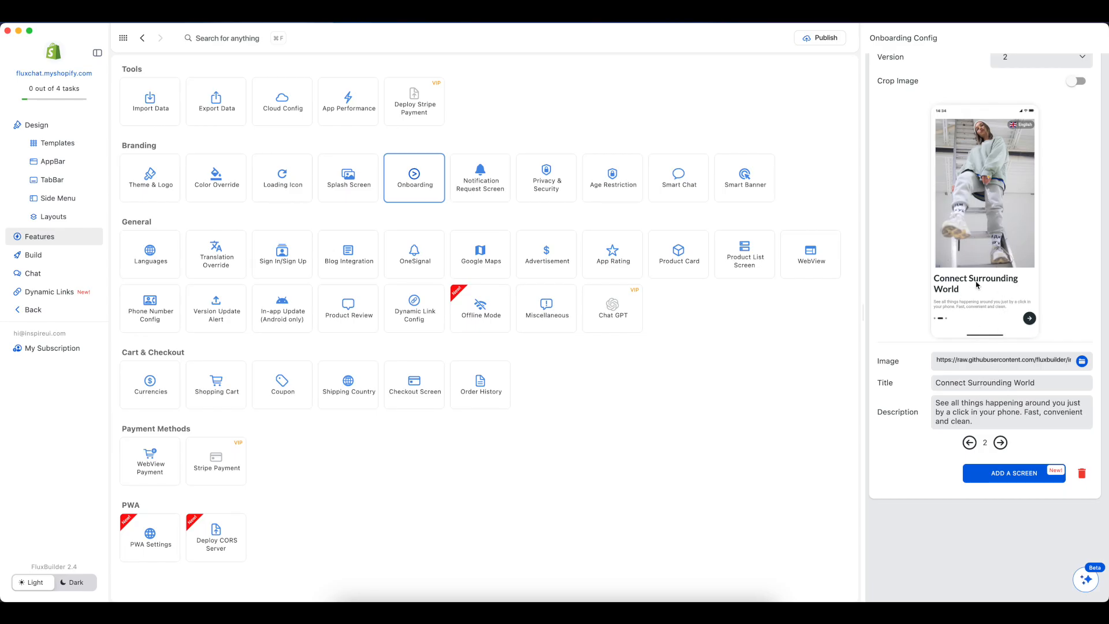
{"action": "left_click_drag", "start_coordinate": [958, 245], "coordinate": [1046, 246]}
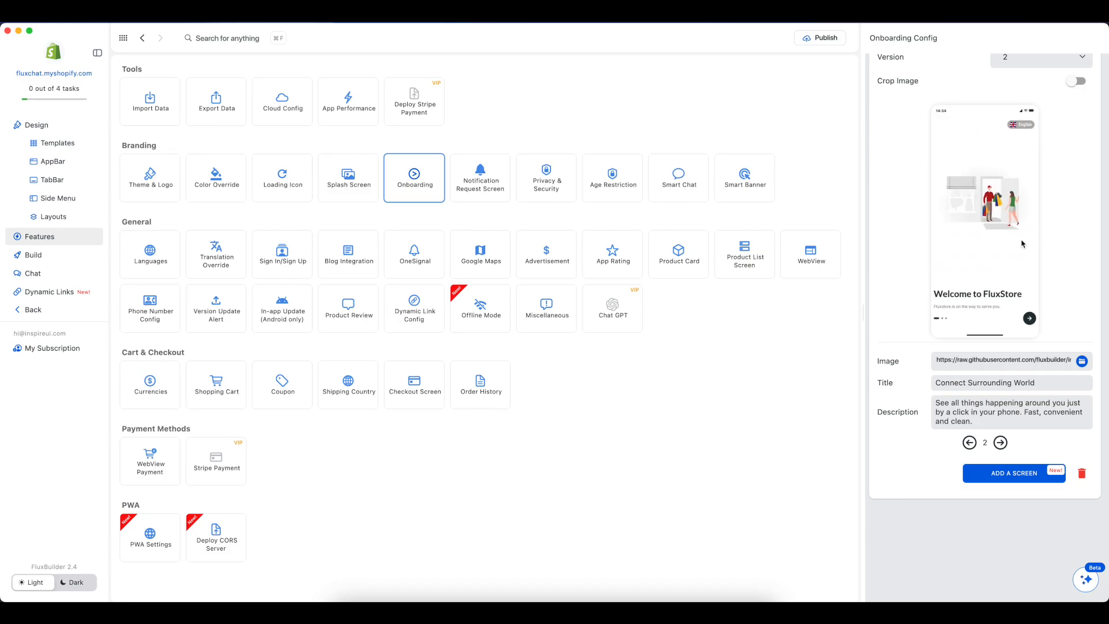
Step: Replace the image of onboarding screen 2 with muneeb-malhotra-wGycYZ2JdJU-unsplash.jpg from the Downloads folder and page through the phone preview
{"action": "left_click", "coordinate": [1083, 361]}
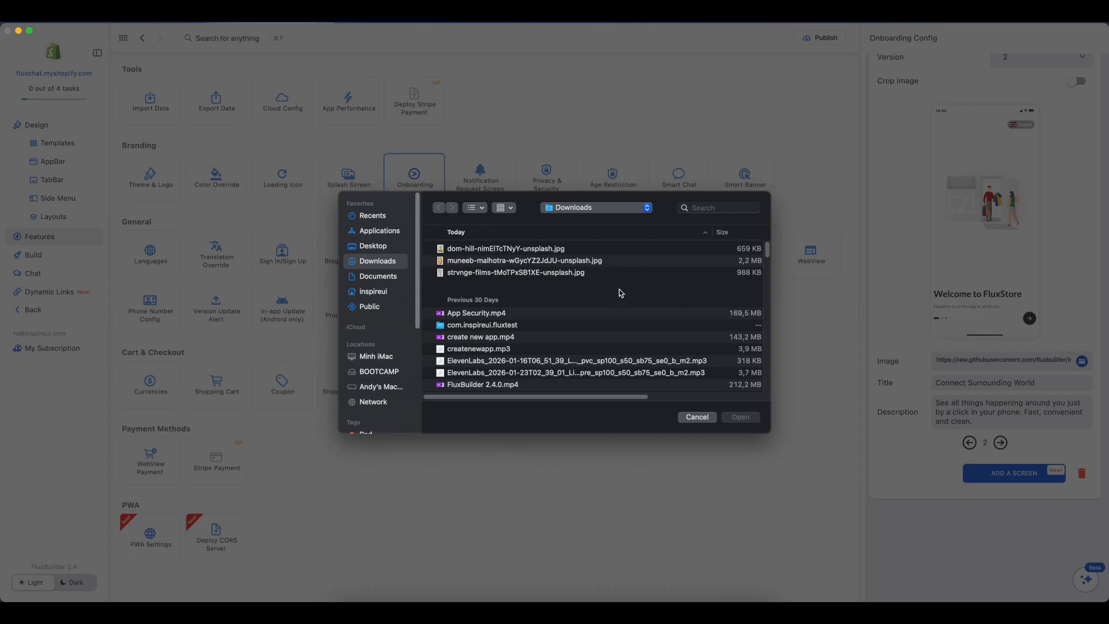
{"action": "double_click", "coordinate": [531, 262]}
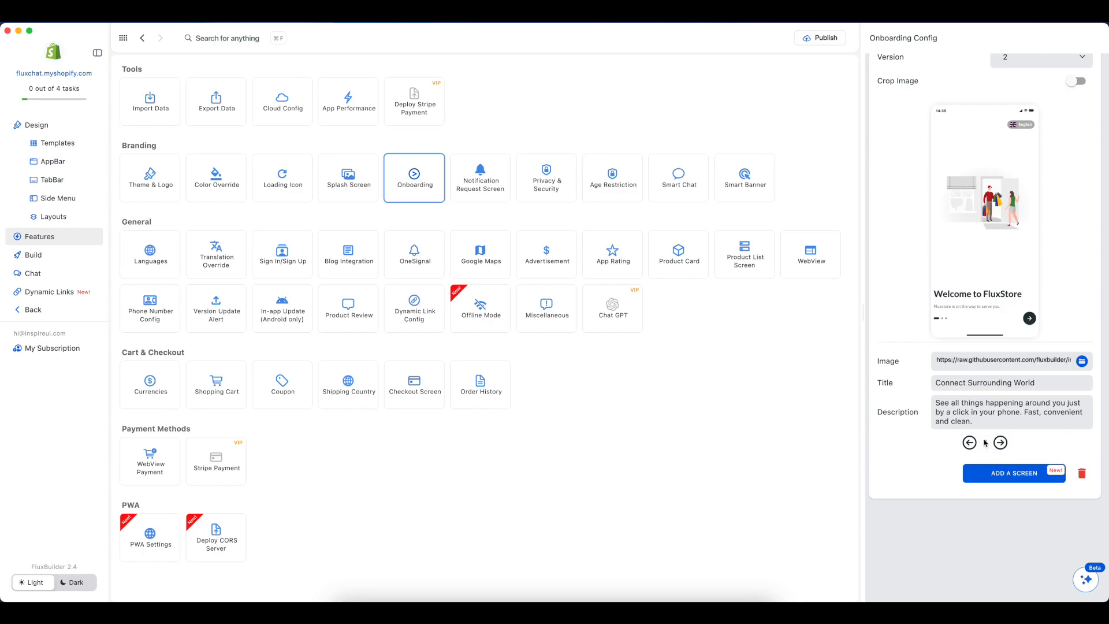
{"action": "left_click", "coordinate": [1028, 319]}
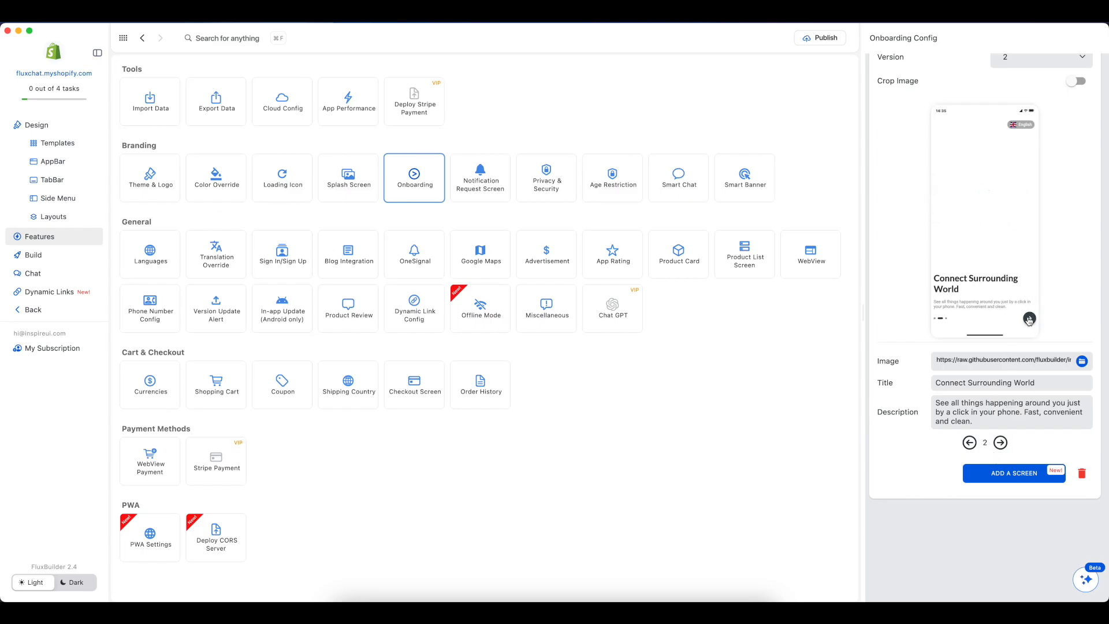
{"action": "left_click", "coordinate": [1029, 318]}
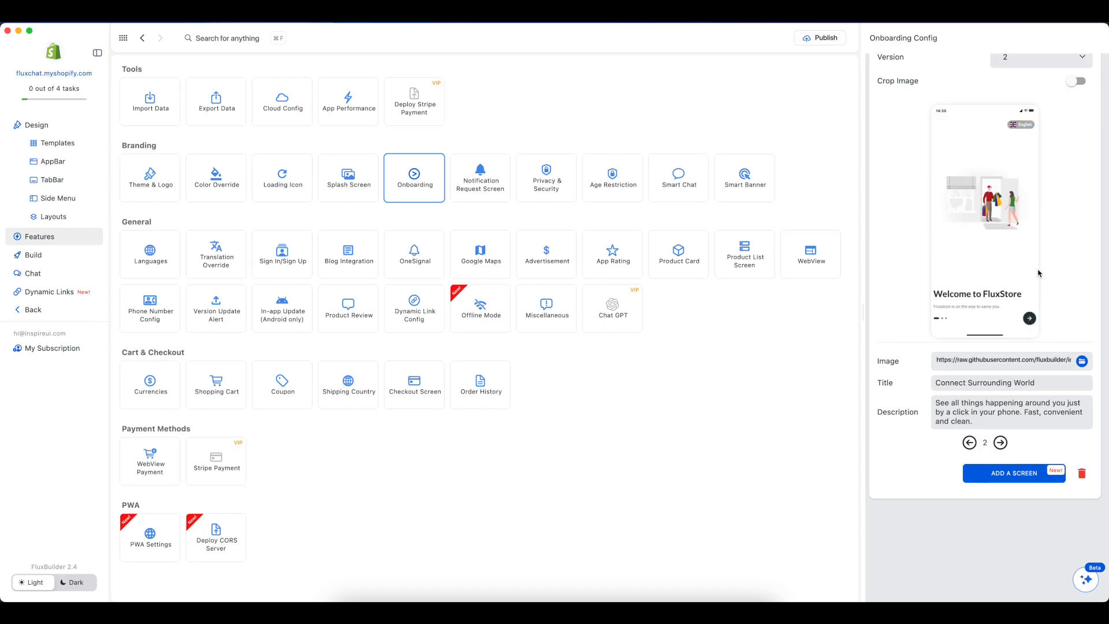
Step: Go to onboarding screen 1 and replace its image with strvnge-films-tMoTPxSB1XE-unsplash.jpg from the Downloads folder
{"action": "left_click", "coordinate": [968, 446]}
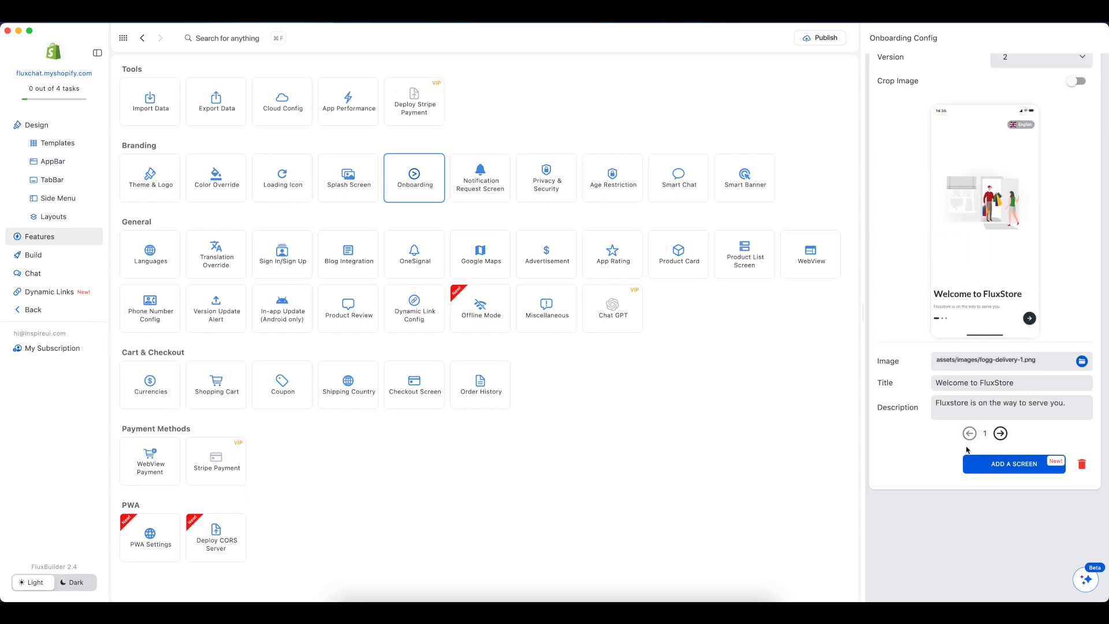
{"action": "left_click", "coordinate": [1082, 361]}
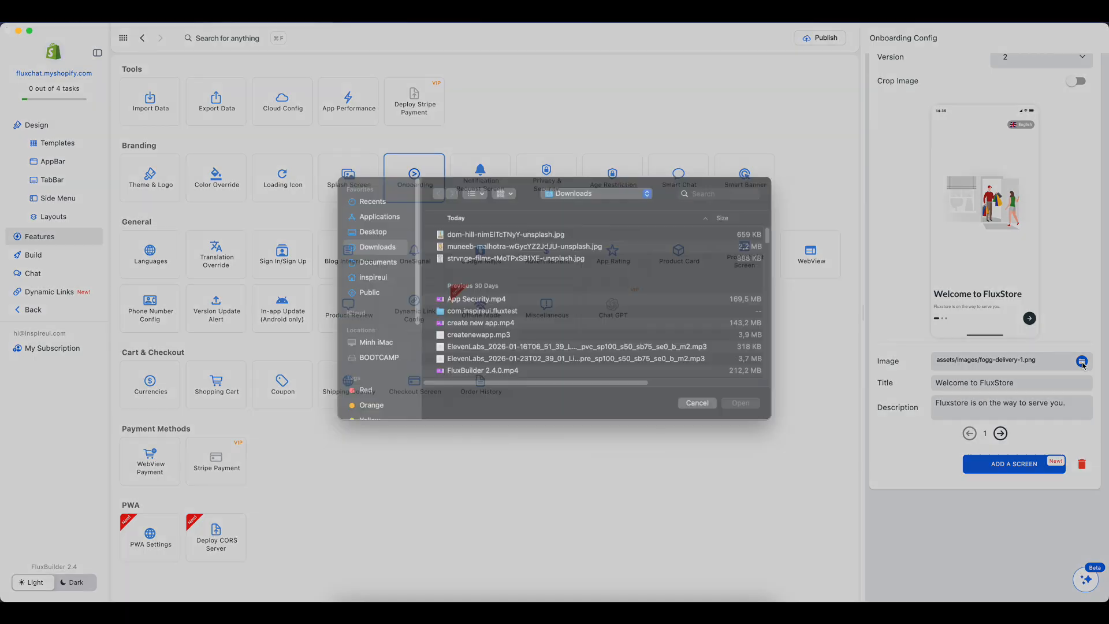
{"action": "left_click", "coordinate": [495, 273]}
{"action": "left_click", "coordinate": [741, 417]}
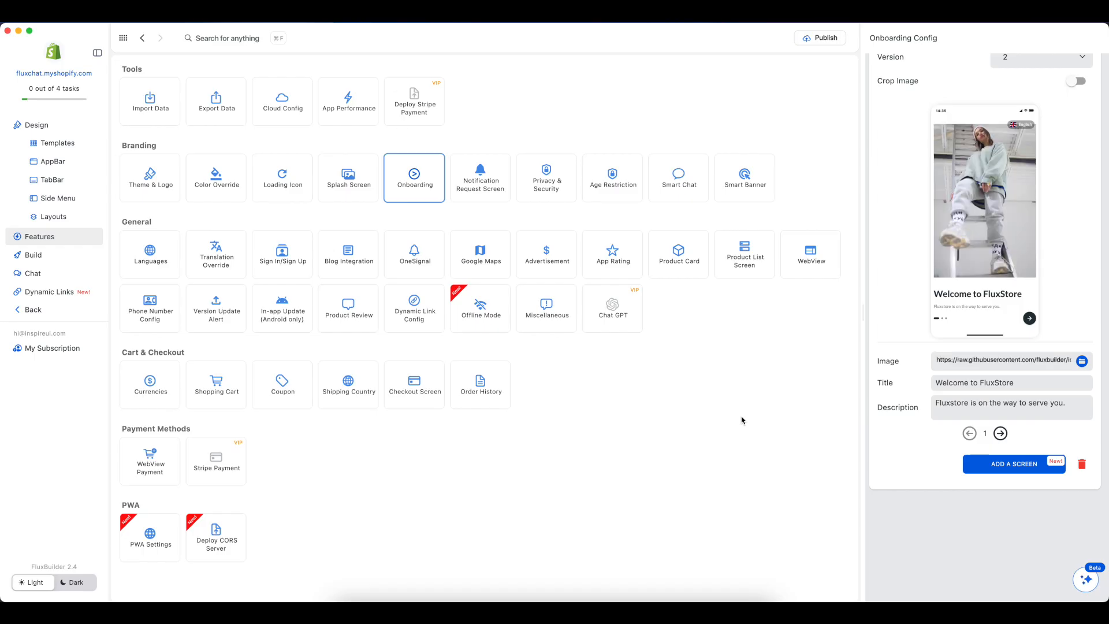
Step: Switch to the Notes app and cut the title "Discover Your Style" from the Create New App on FluxBuilder note
{"action": "key", "text": "super+Tab"}
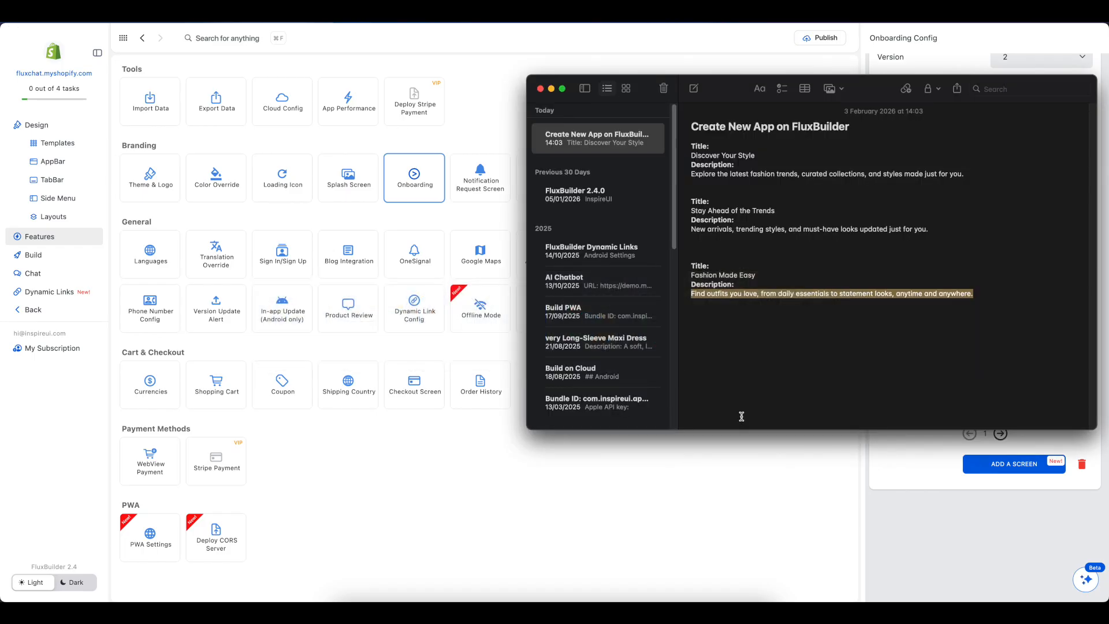
{"action": "left_click_drag", "start_coordinate": [692, 154], "coordinate": [742, 153]}
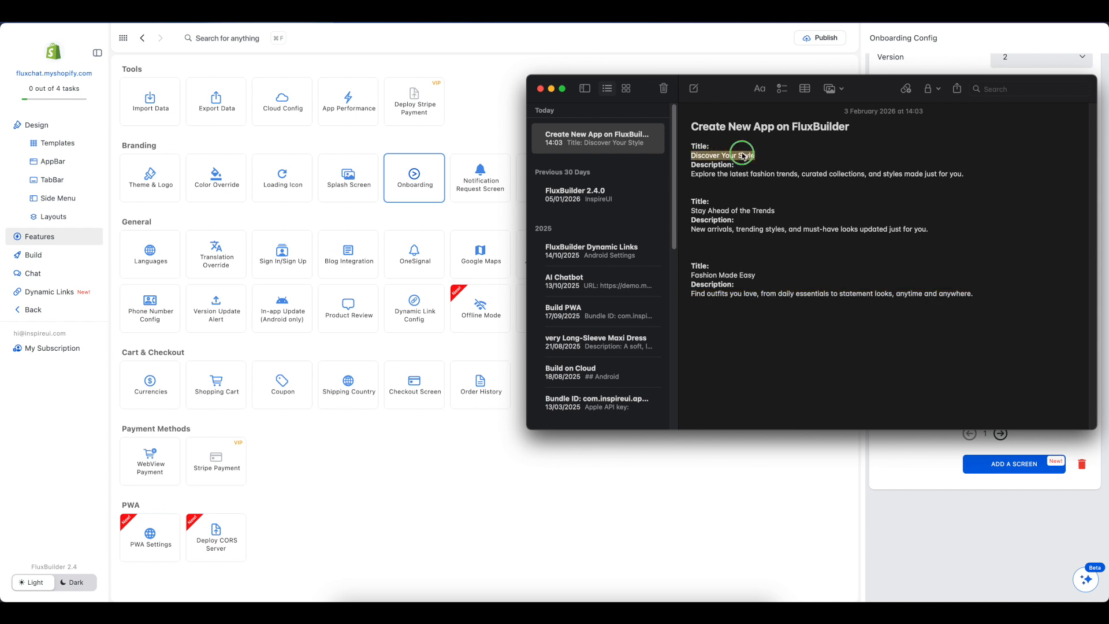
{"action": "right_click", "coordinate": [743, 153]}
{"action": "mouse_move", "coordinate": [762, 261]}
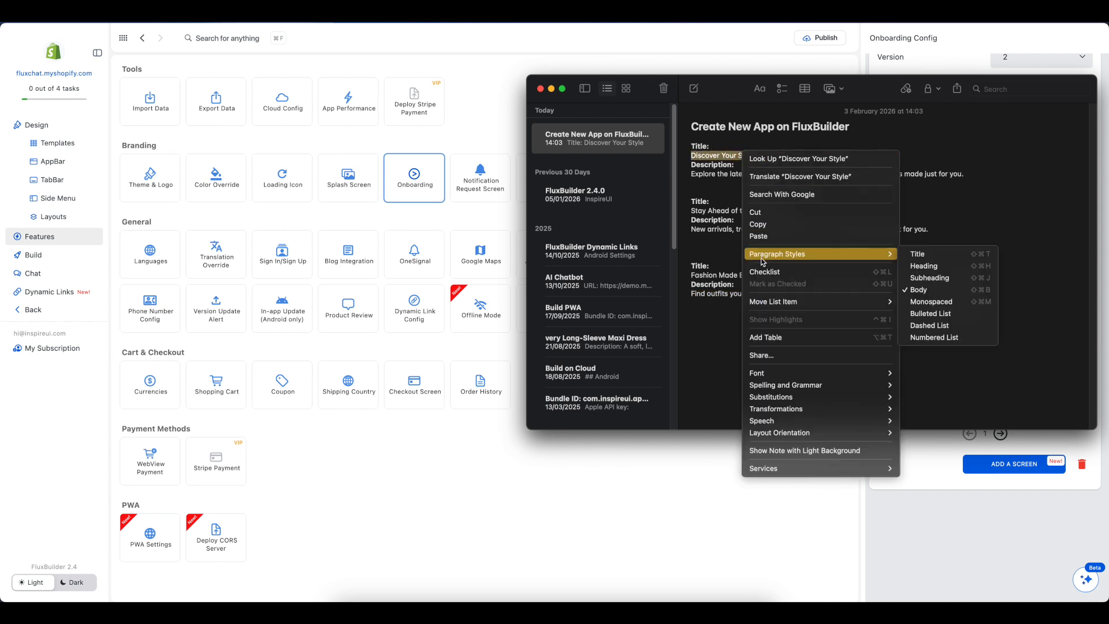
{"action": "left_click", "coordinate": [761, 212]}
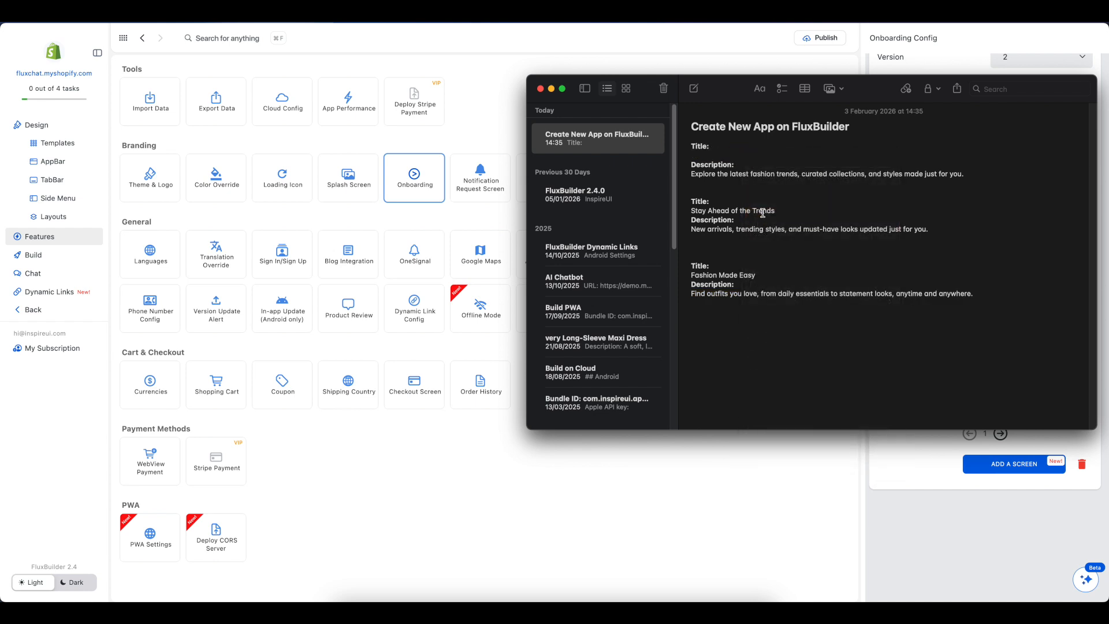
Step: Return to FluxBuilder, replace the title of onboarding screen 1 with the cut "Discover Your Style", and page through the phone preview
{"action": "left_click", "coordinate": [831, 467]}
{"action": "triple_click", "coordinate": [993, 382]}
{"action": "key", "text": "BackSpace"}
{"action": "right_click", "coordinate": [966, 384]}
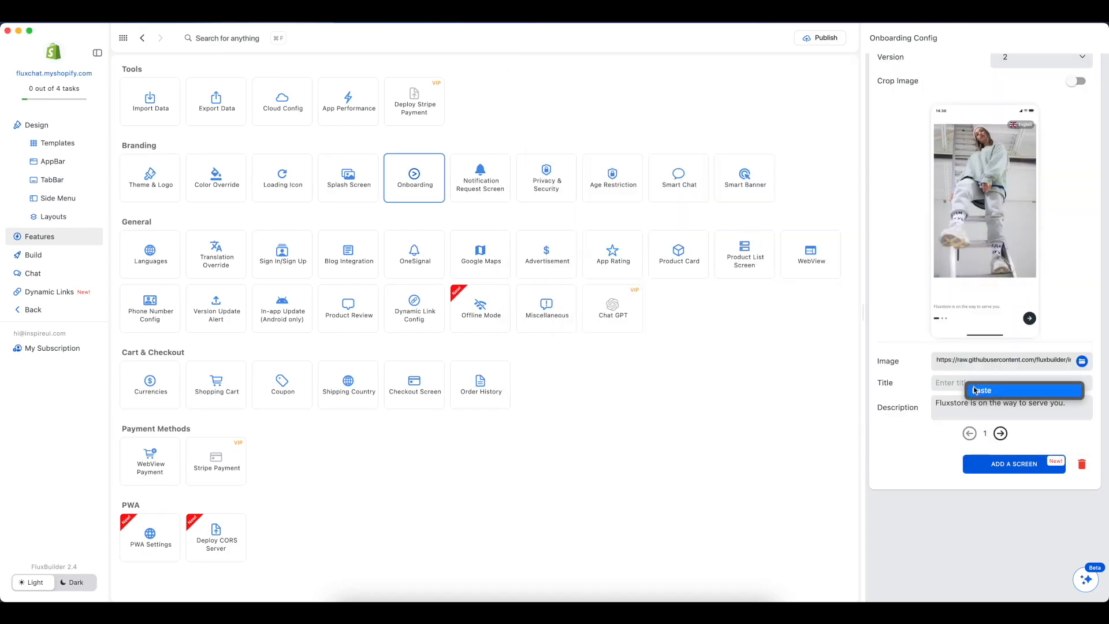
{"action": "left_click", "coordinate": [976, 389]}
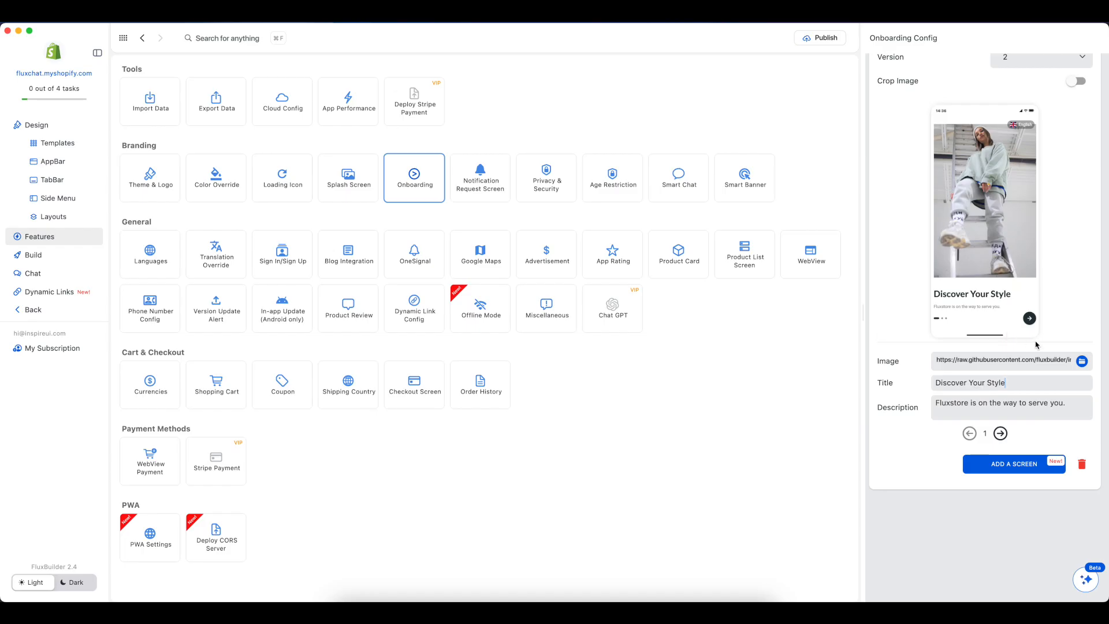
{"action": "left_click", "coordinate": [1029, 319]}
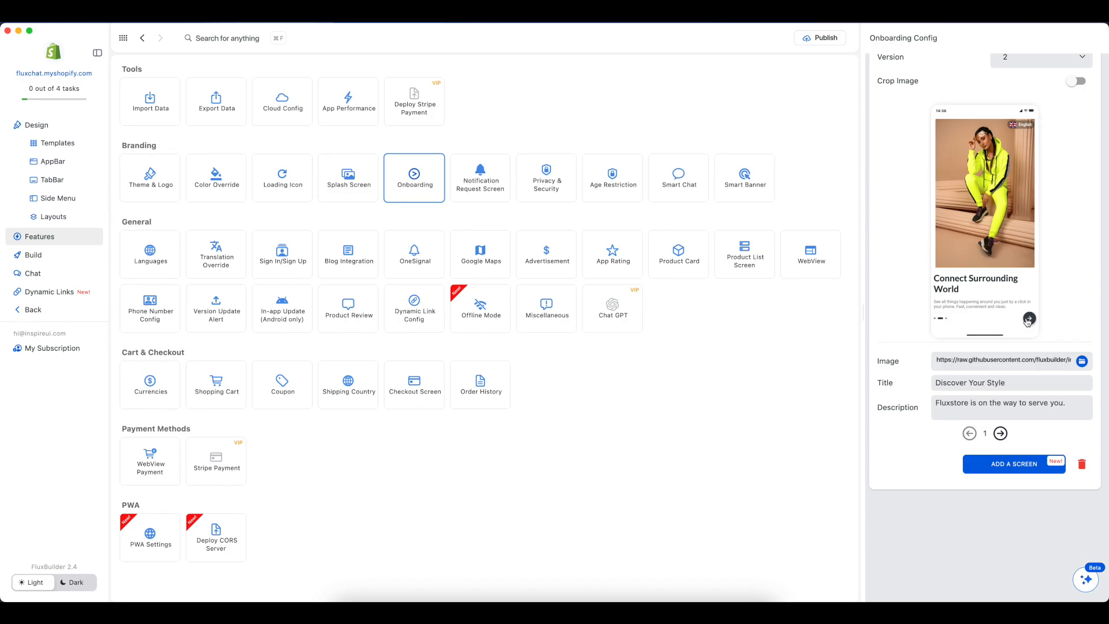
{"action": "left_click", "coordinate": [1029, 319]}
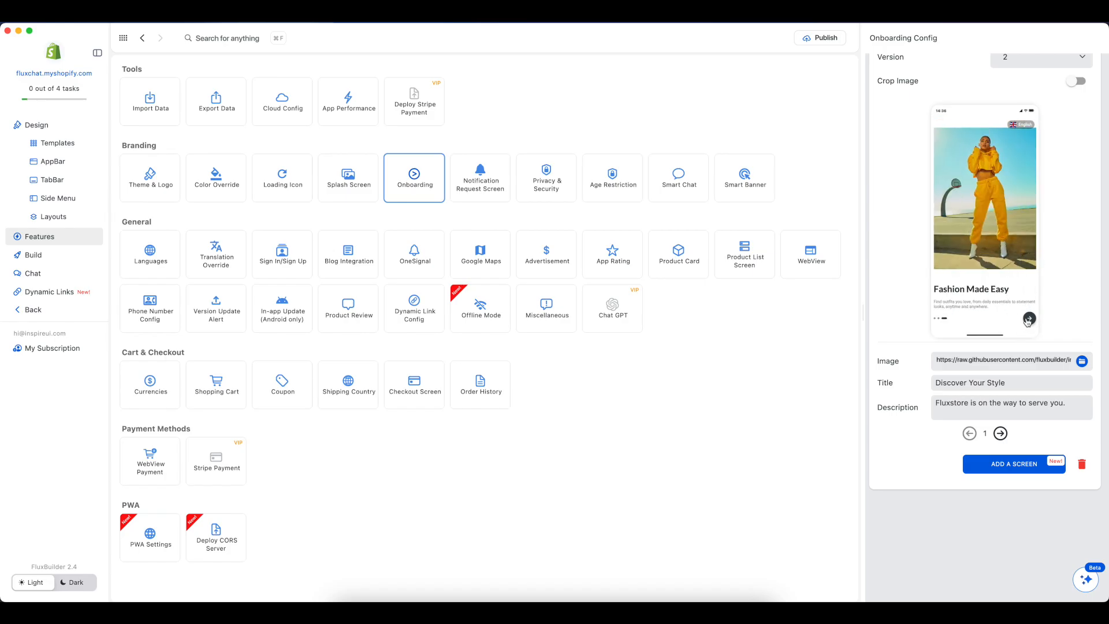